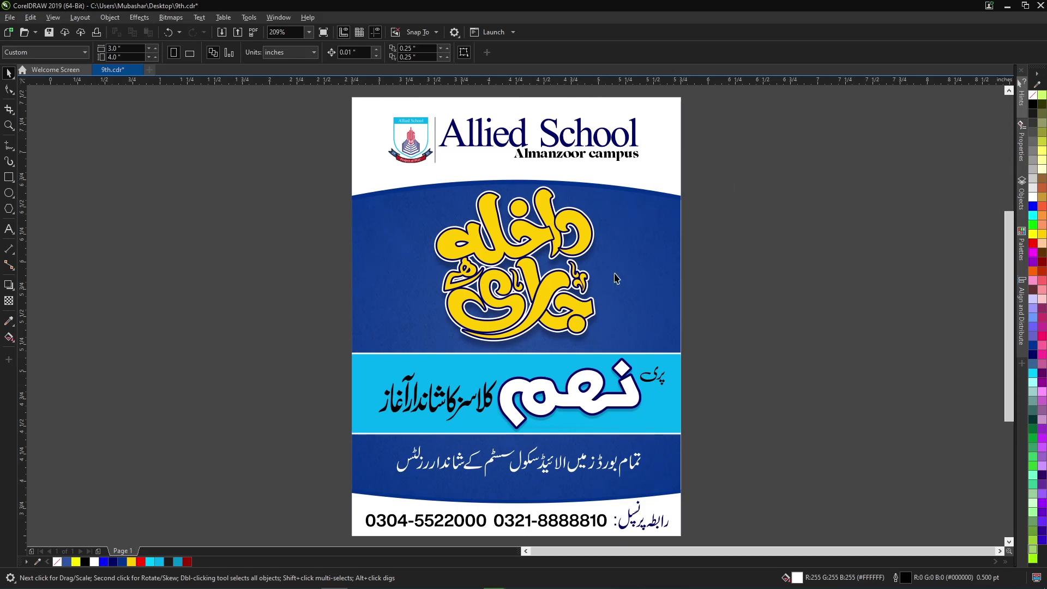
# Publish the school admission poster as a PDF named 9th on the Desktop.
pyautogui.click(11, 17)
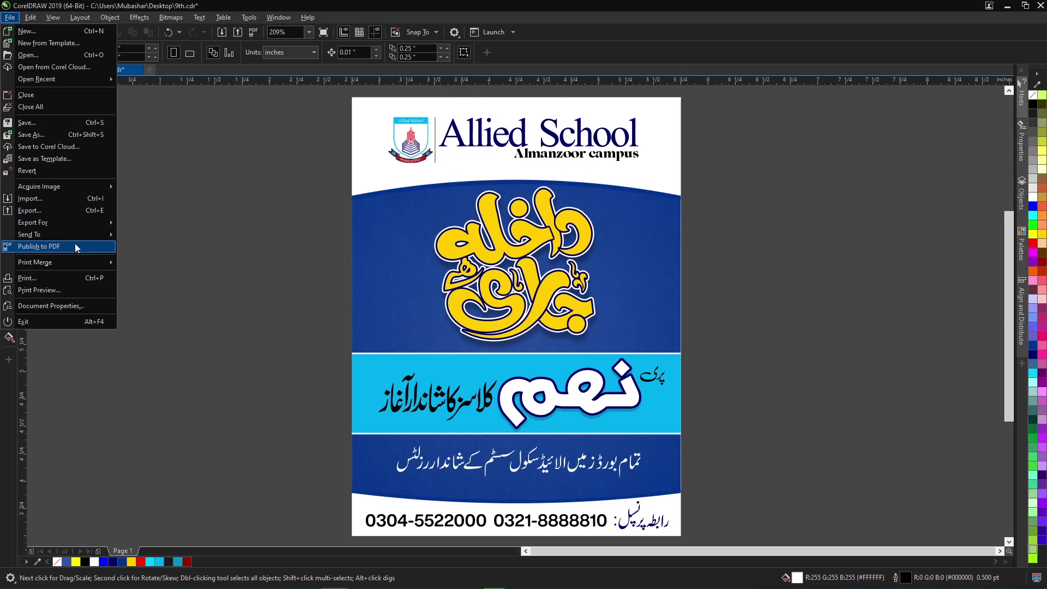
pyautogui.click(75, 247)
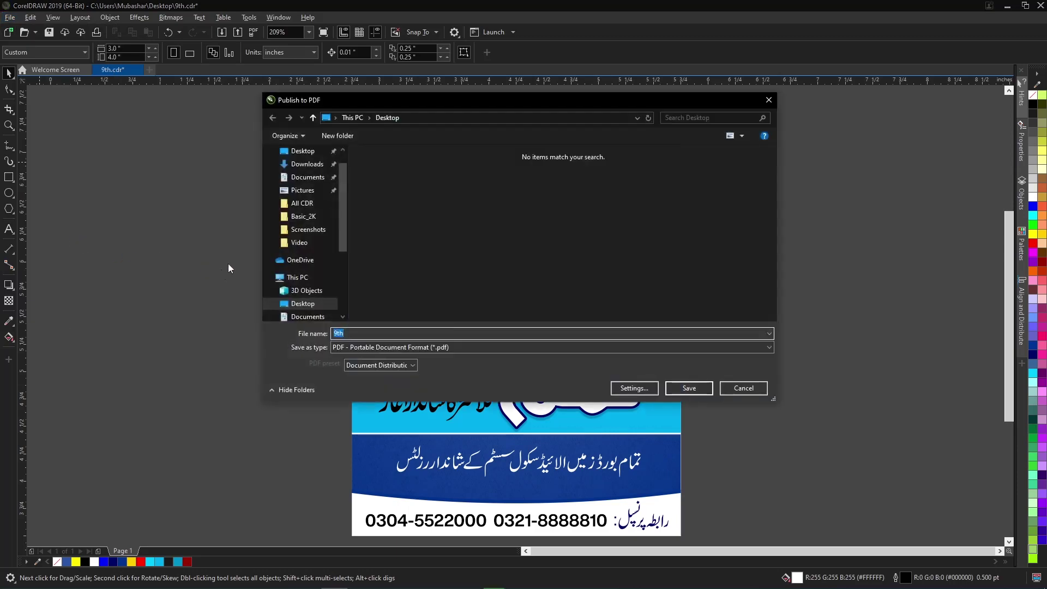
pyautogui.scroll(1, 340, 169)
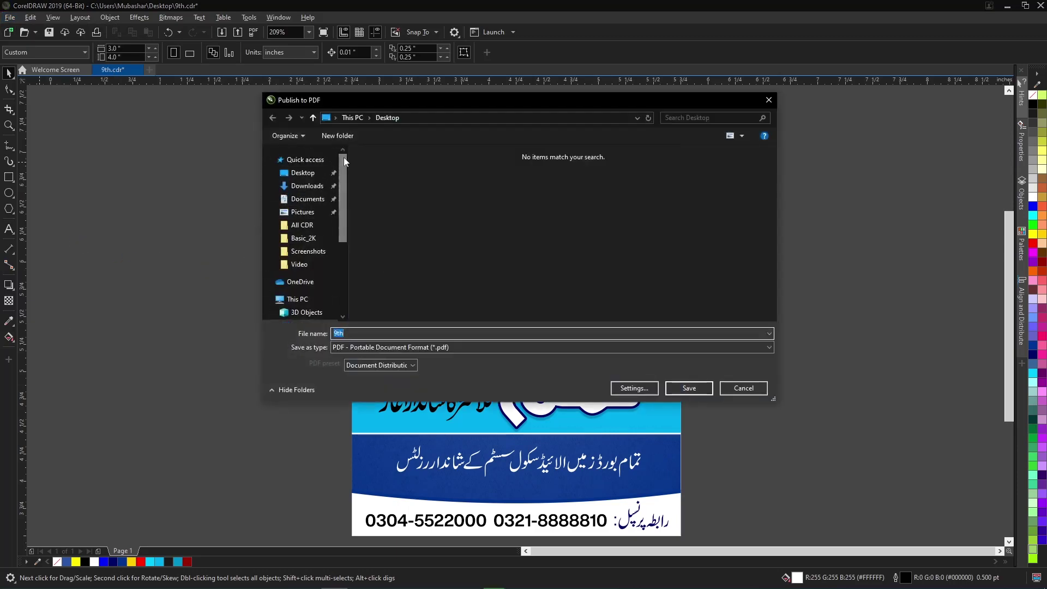
pyautogui.click(376, 348)
pyautogui.click(379, 348)
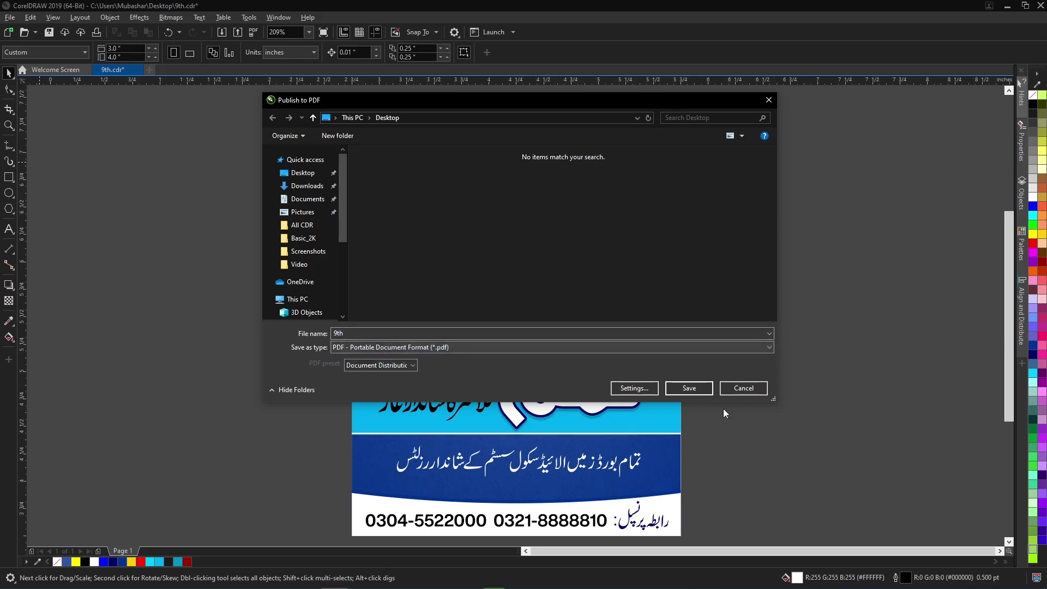
pyautogui.click(689, 388)
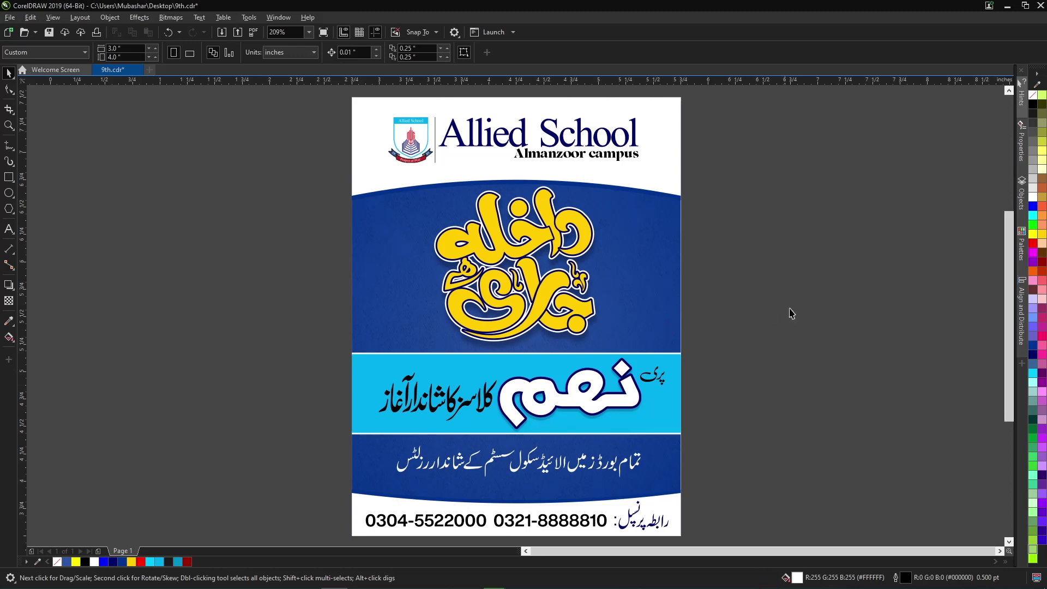
# Switch to the Windows desktop and arrange the three 9th files side by side in a row, in the order PDF, CMX, CDR.
pyautogui.click(1006, 6)
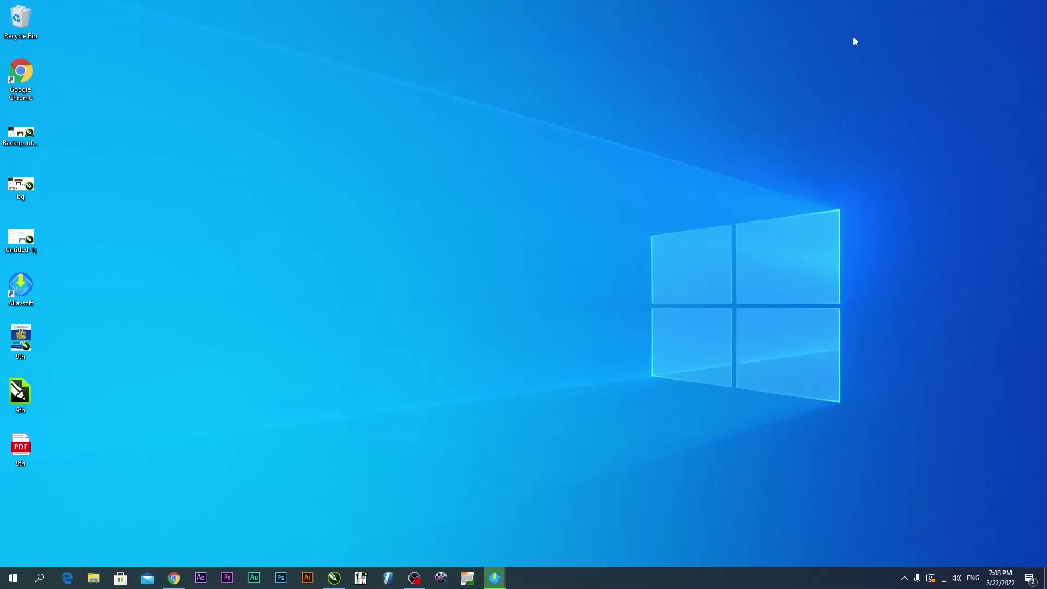
pyautogui.moveTo(85, 318); pyautogui.dragTo(561, 237)
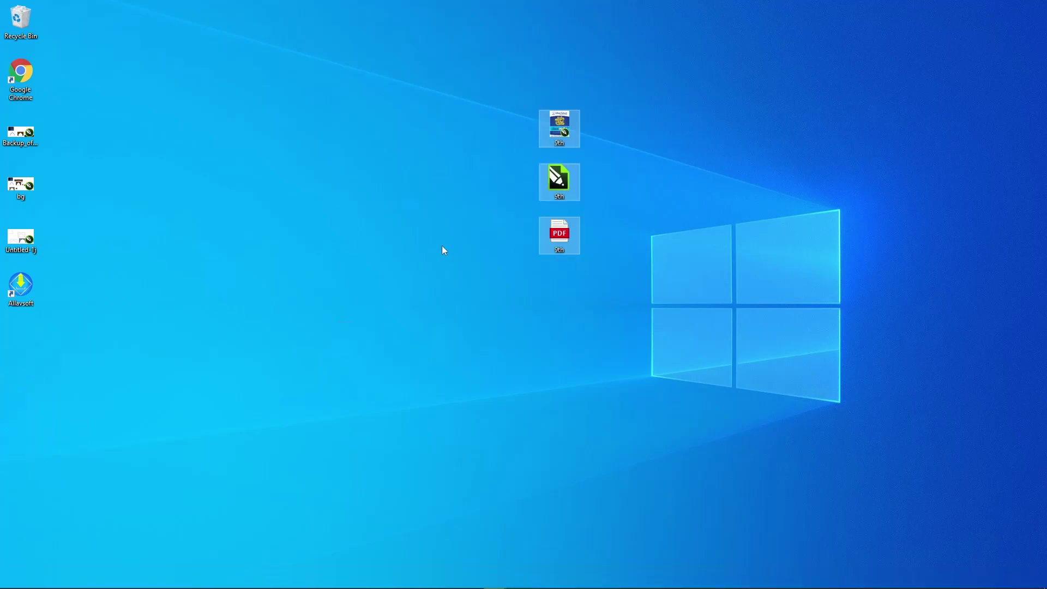
pyautogui.moveTo(511, 194); pyautogui.dragTo(525, 188)
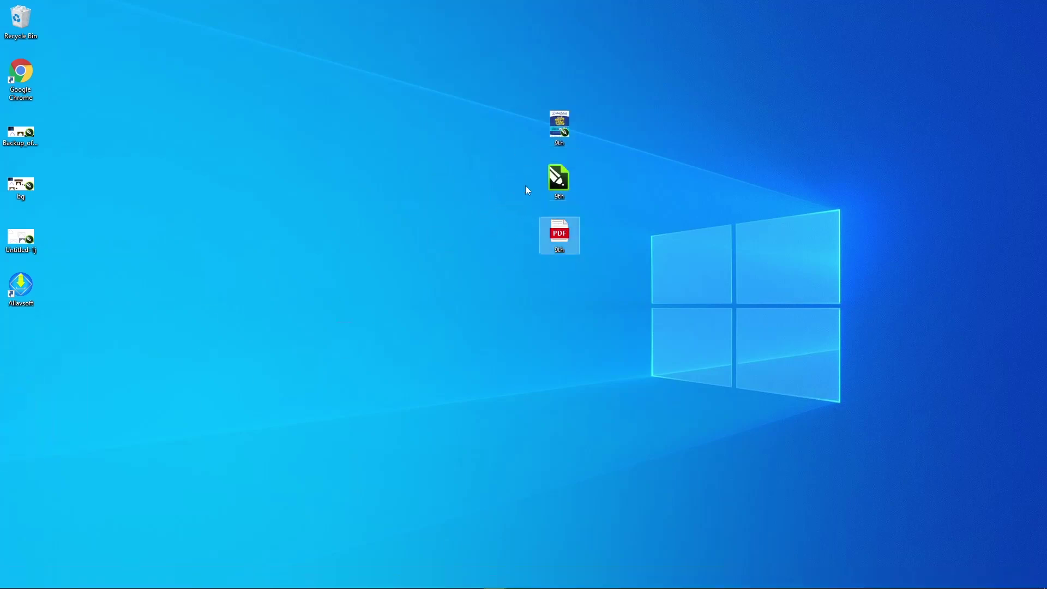
pyautogui.moveTo(555, 130); pyautogui.dragTo(599, 190)
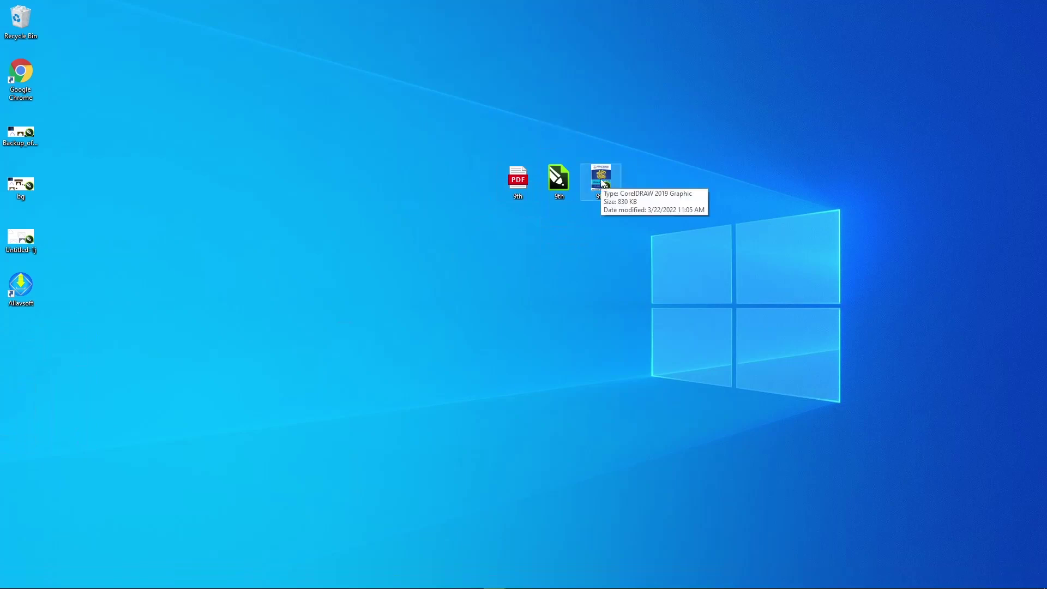
# Check the file size of the 9th CDR file in its properties and close them.
pyautogui.rightClick(601, 181)
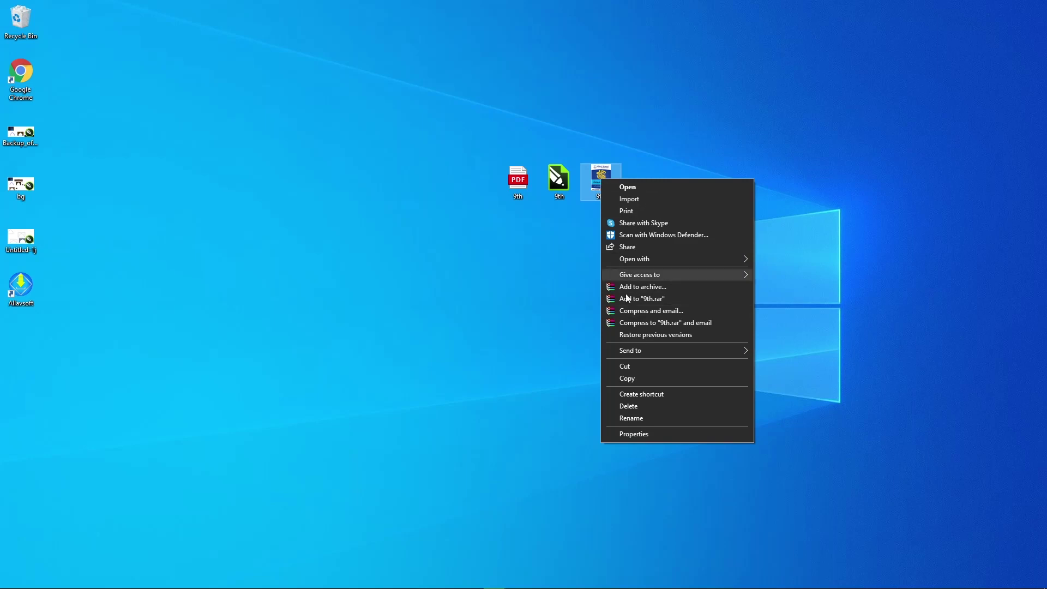
pyautogui.click(643, 434)
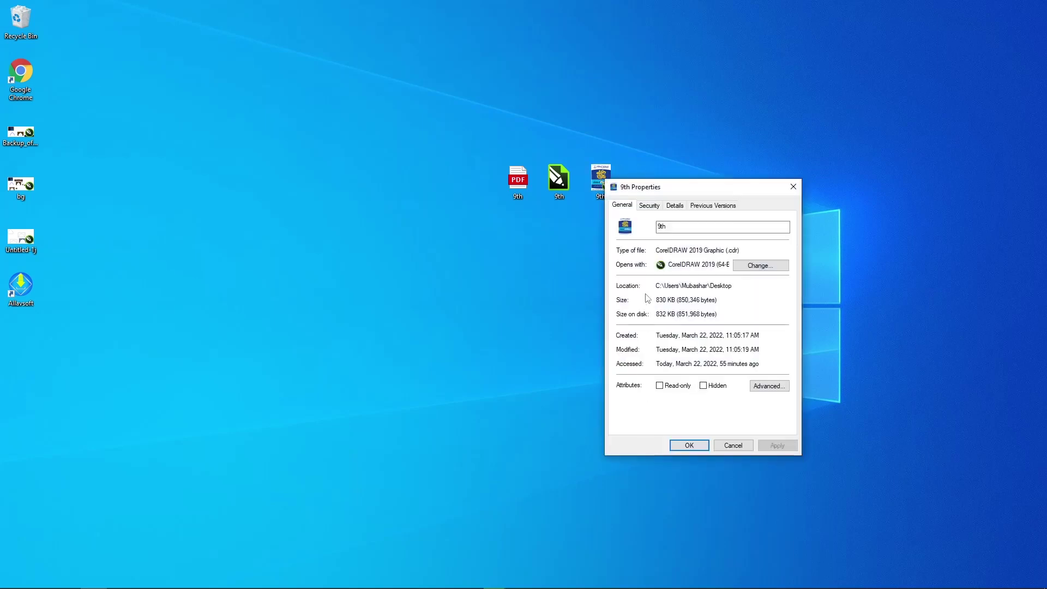
pyautogui.moveTo(659, 187); pyautogui.dragTo(706, 146)
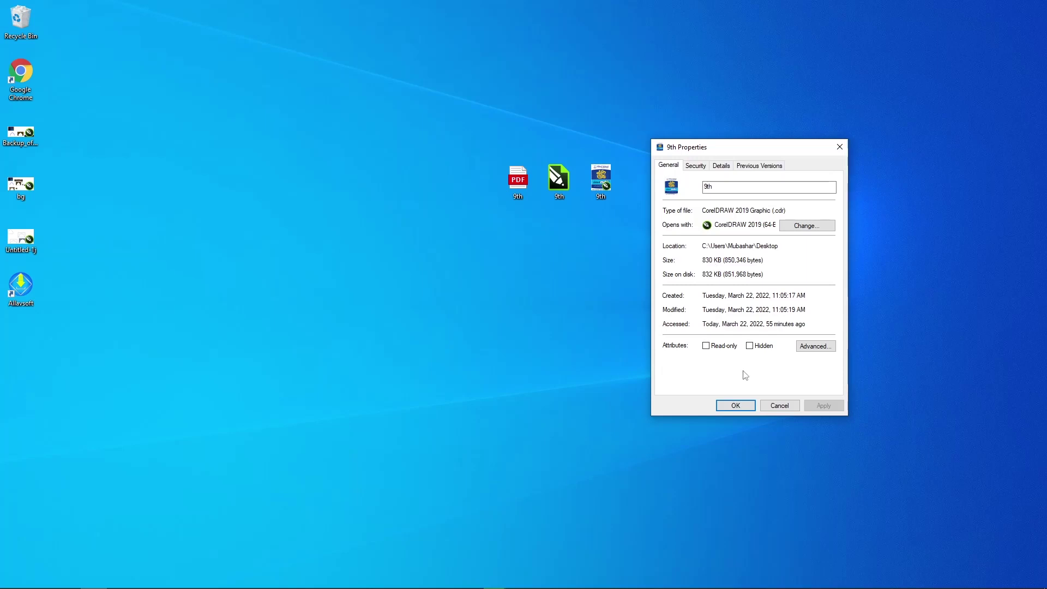
pyautogui.click(772, 409)
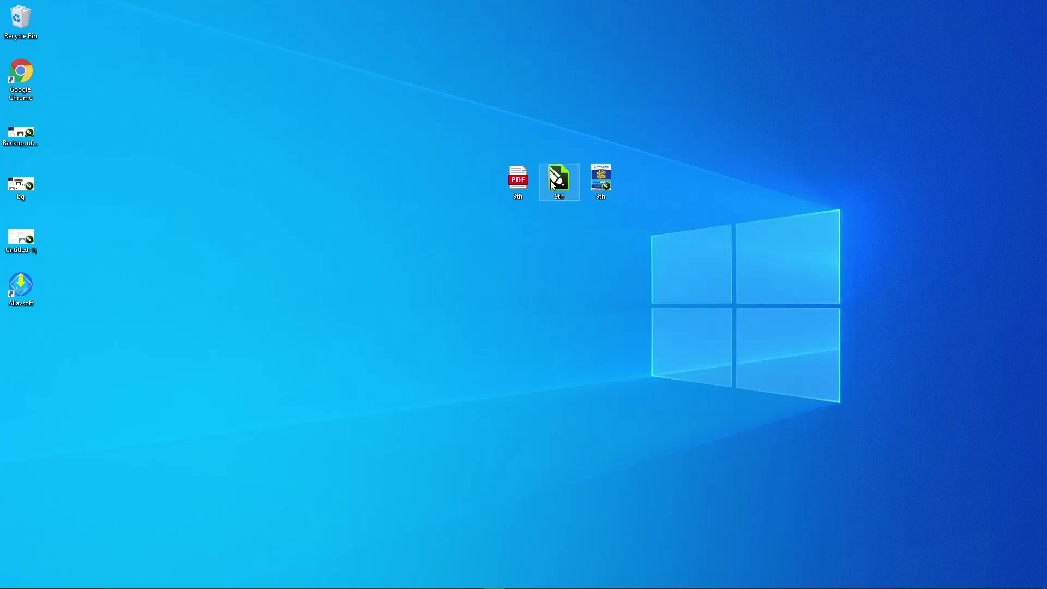
# Check the file size of the 9th CMX file in its properties and close them.
pyautogui.rightClick(552, 184)
pyautogui.click(599, 435)
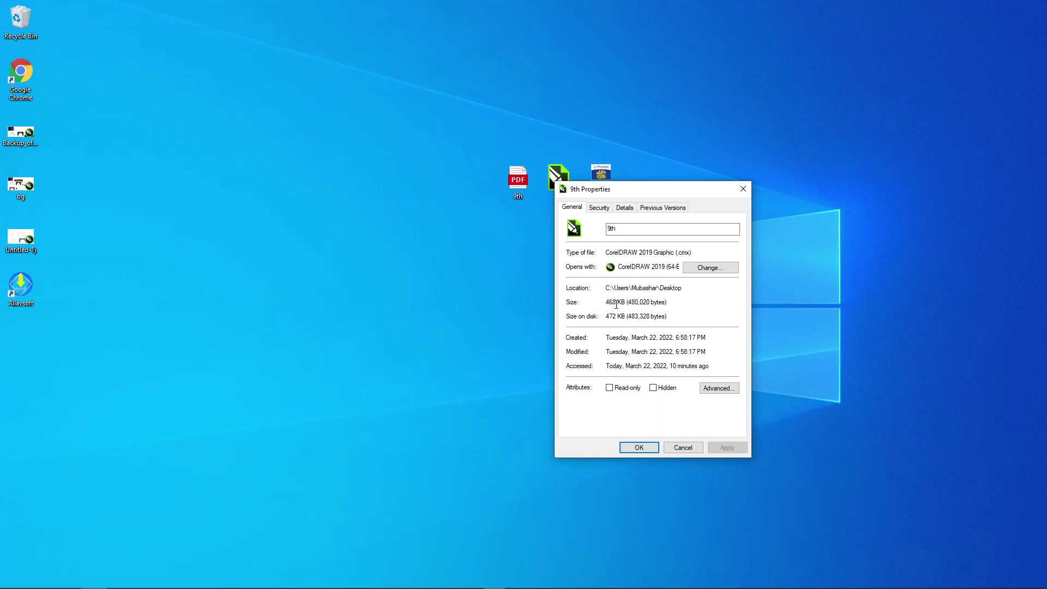
pyautogui.click(681, 447)
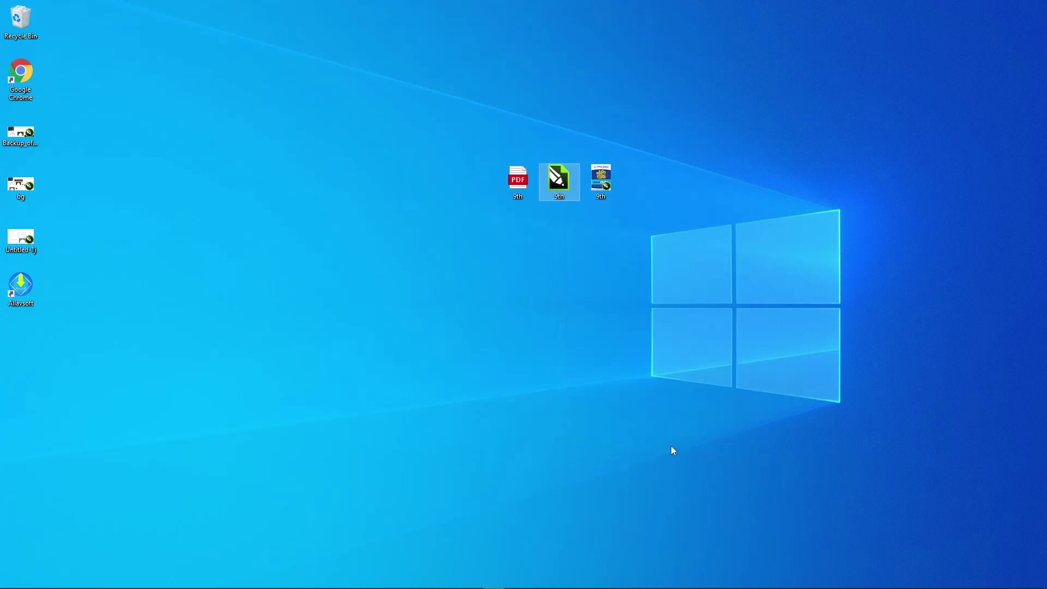
# Check the type and size of the 9th PDF file in its properties and close them.
pyautogui.click(516, 187)
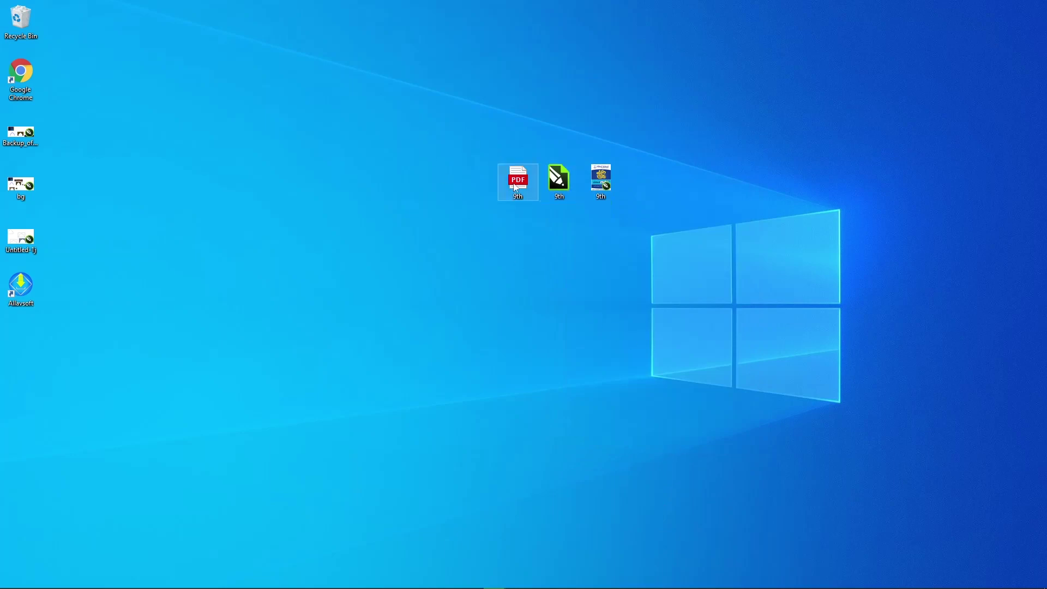
pyautogui.rightClick(515, 187)
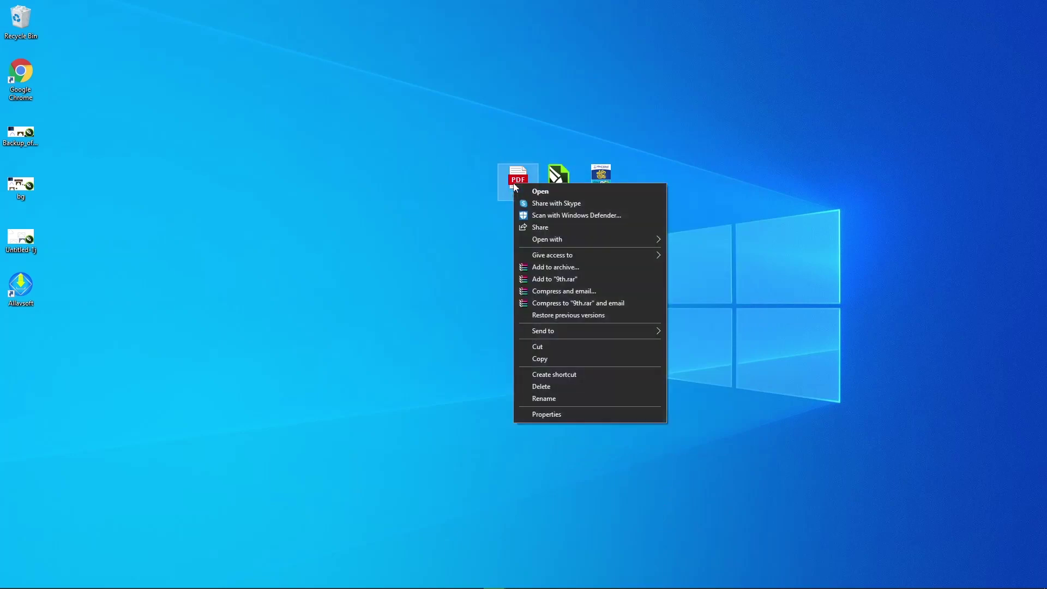
pyautogui.click(562, 419)
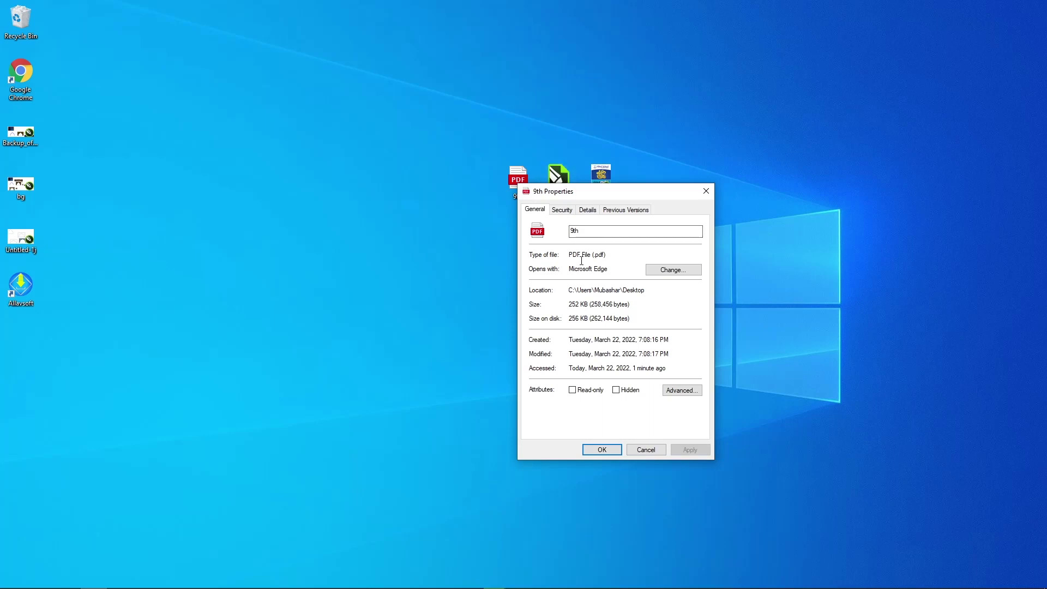
pyautogui.click(643, 452)
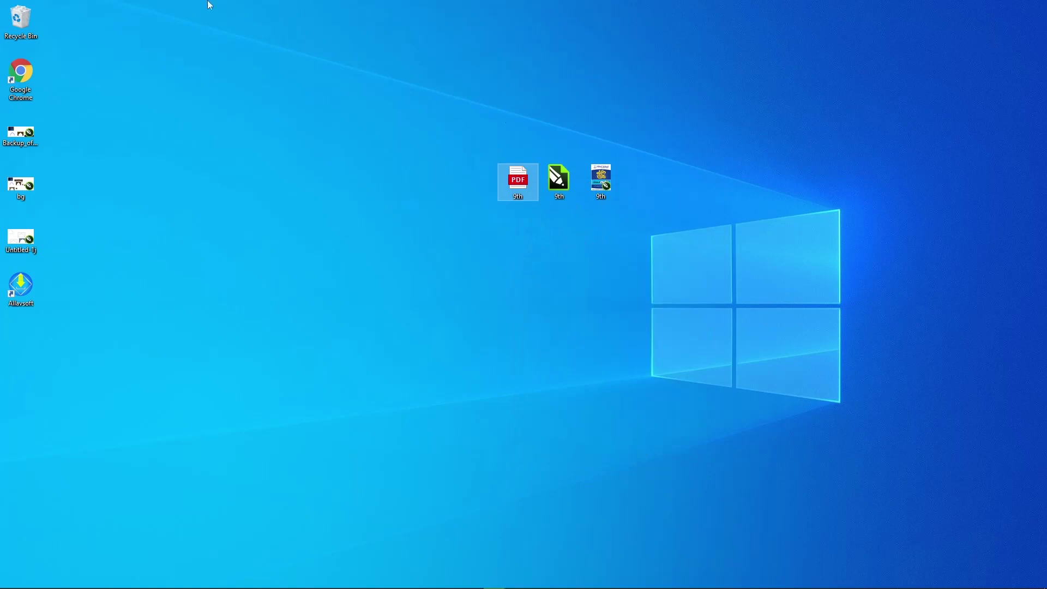
# Open 9th.pdf in Microsoft Edge and examine the yellow Urdu lettering at high magnification for sharpness.
pyautogui.rightClick(520, 178)
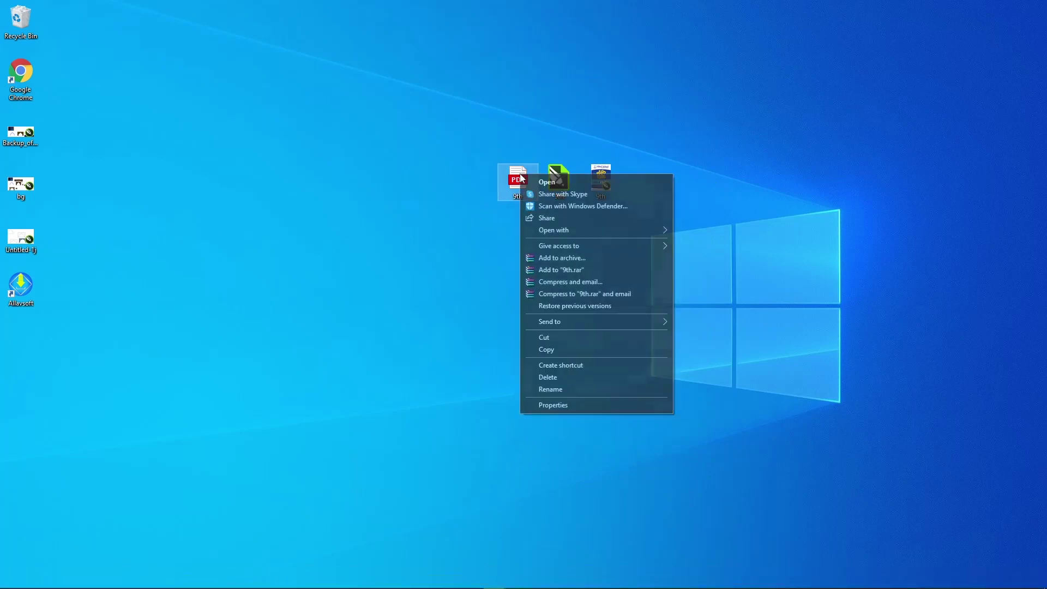
pyautogui.doubleClick(503, 173)
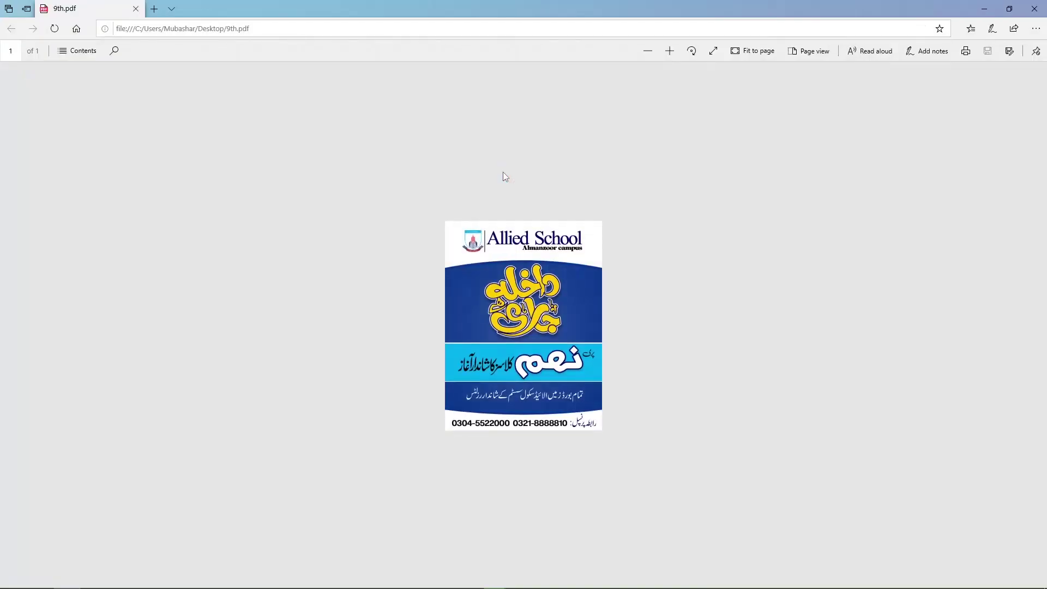
pyautogui.click(672, 52)
pyautogui.click(673, 53)
pyautogui.click(673, 52)
pyautogui.click(673, 52)
pyautogui.click(673, 53)
pyautogui.click(673, 53)
pyautogui.click(672, 53)
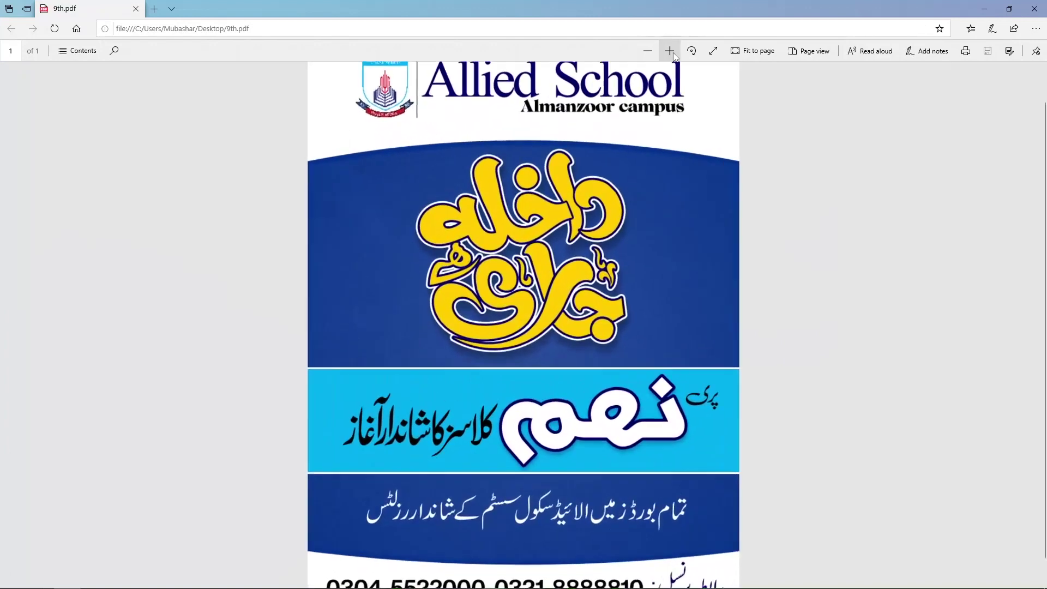
pyautogui.click(673, 52)
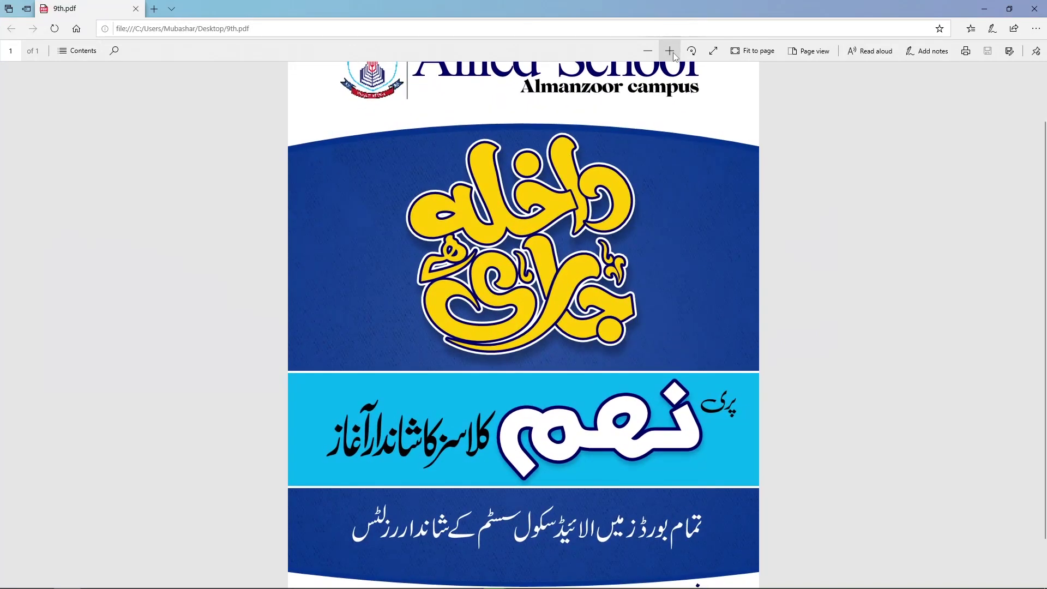
pyautogui.click(673, 53)
pyautogui.click(673, 53)
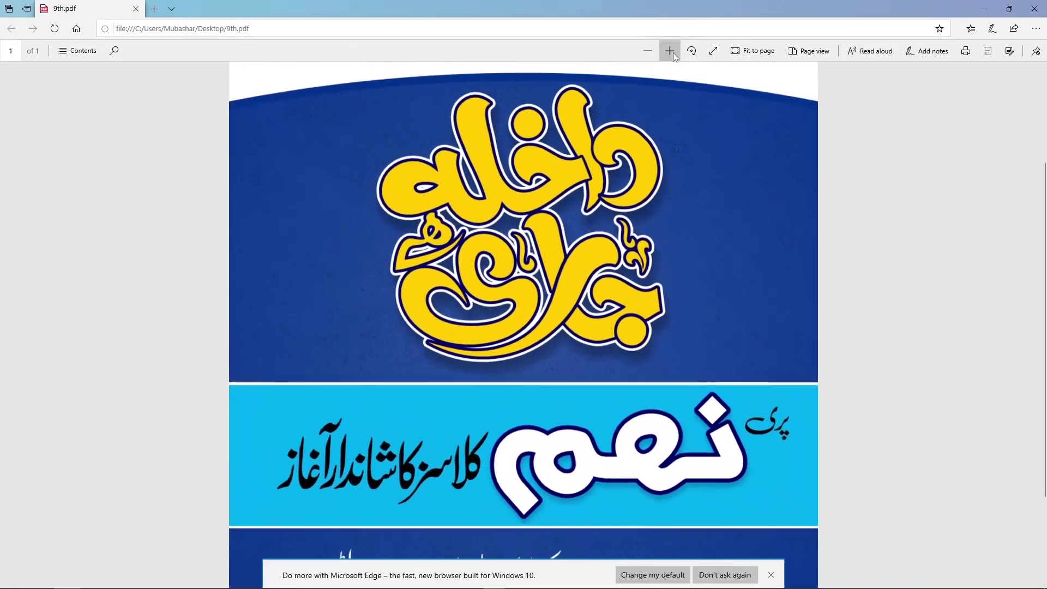
pyautogui.click(672, 52)
pyautogui.click(672, 52)
pyautogui.click(673, 52)
pyautogui.click(673, 52)
pyautogui.click(674, 51)
pyautogui.click(675, 52)
pyautogui.click(675, 51)
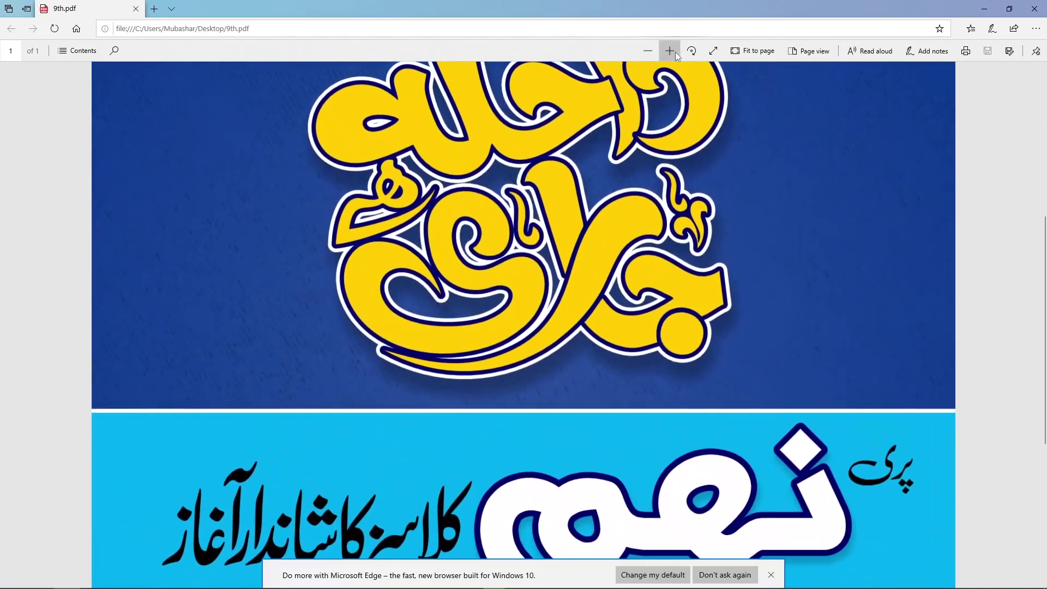
pyautogui.click(675, 51)
pyautogui.click(675, 51)
pyautogui.click(675, 51)
pyautogui.click(675, 51)
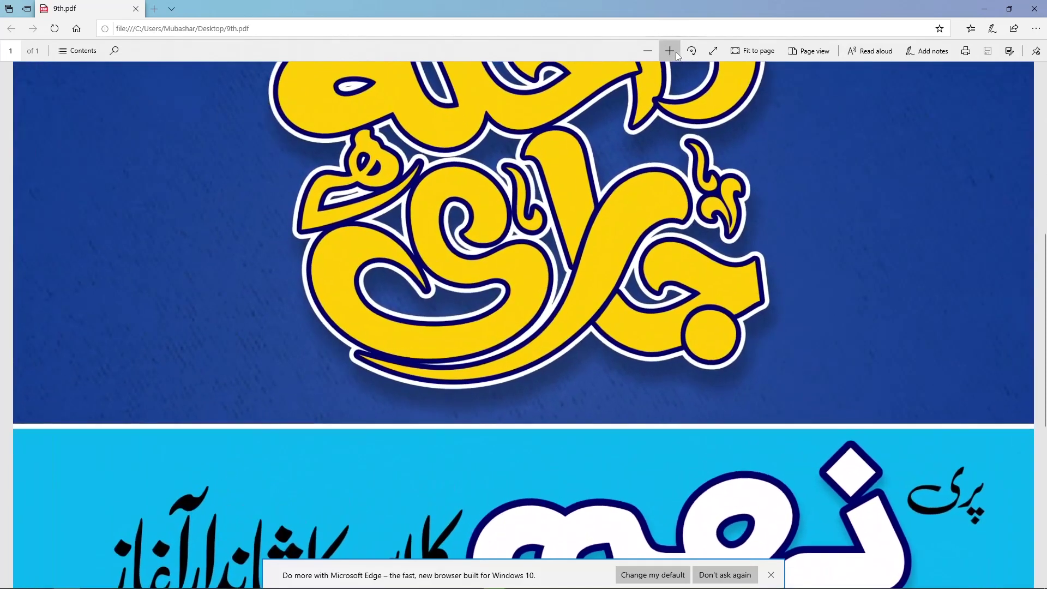
pyautogui.click(676, 52)
pyautogui.click(676, 52)
pyautogui.click(675, 52)
pyautogui.click(675, 51)
pyautogui.click(675, 51)
pyautogui.click(675, 52)
pyautogui.click(676, 52)
pyautogui.click(675, 52)
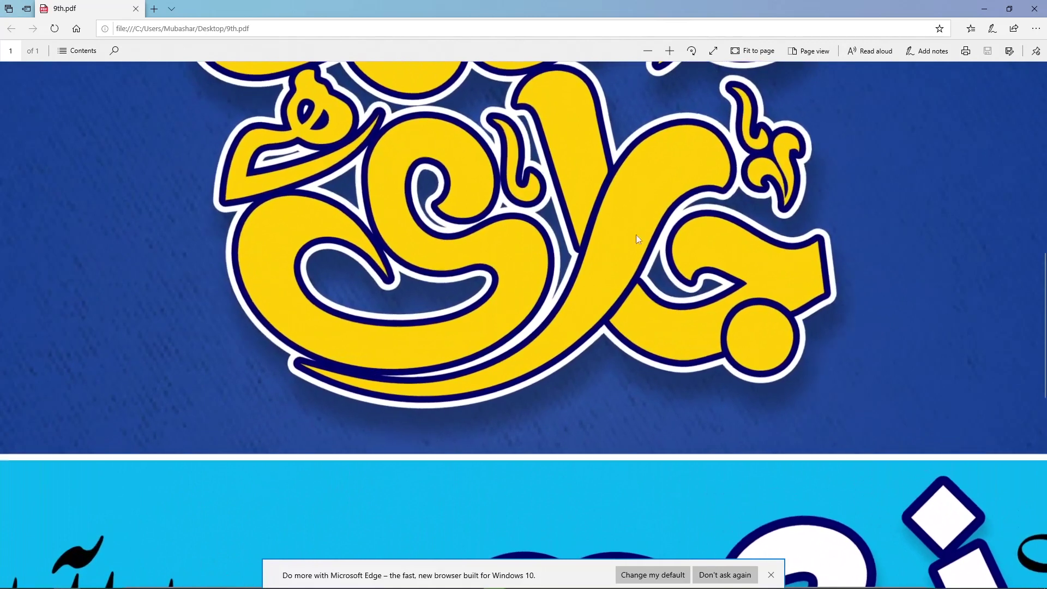
# Examine the quality of the PDF's lower text and contact line, fit the whole page in view, and close the file.
pyautogui.scroll(-10, 476, 241)
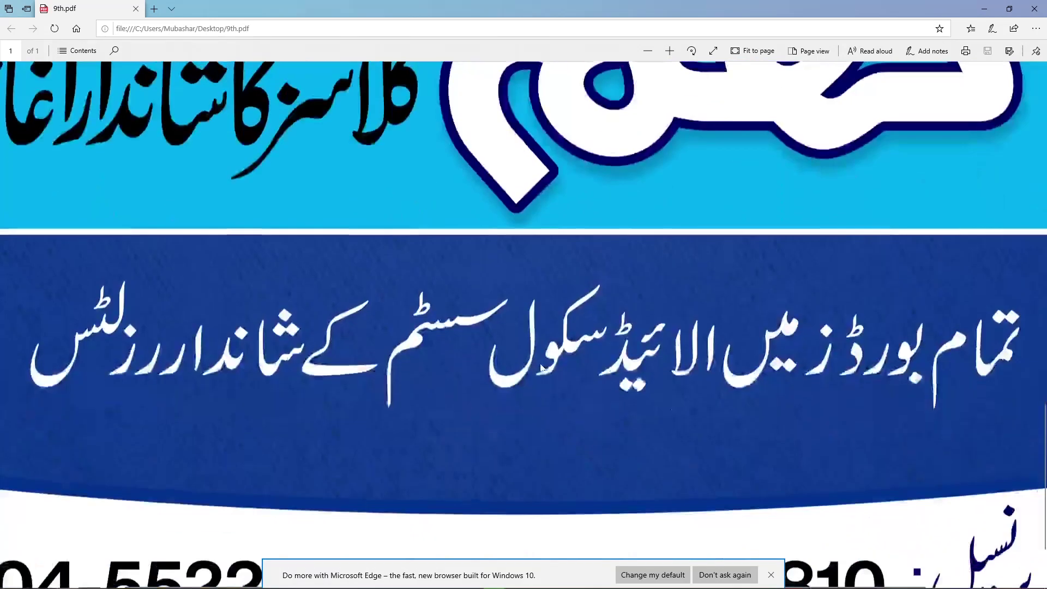
pyautogui.scroll(8, 518, 288)
pyautogui.scroll(-8, 516, 289)
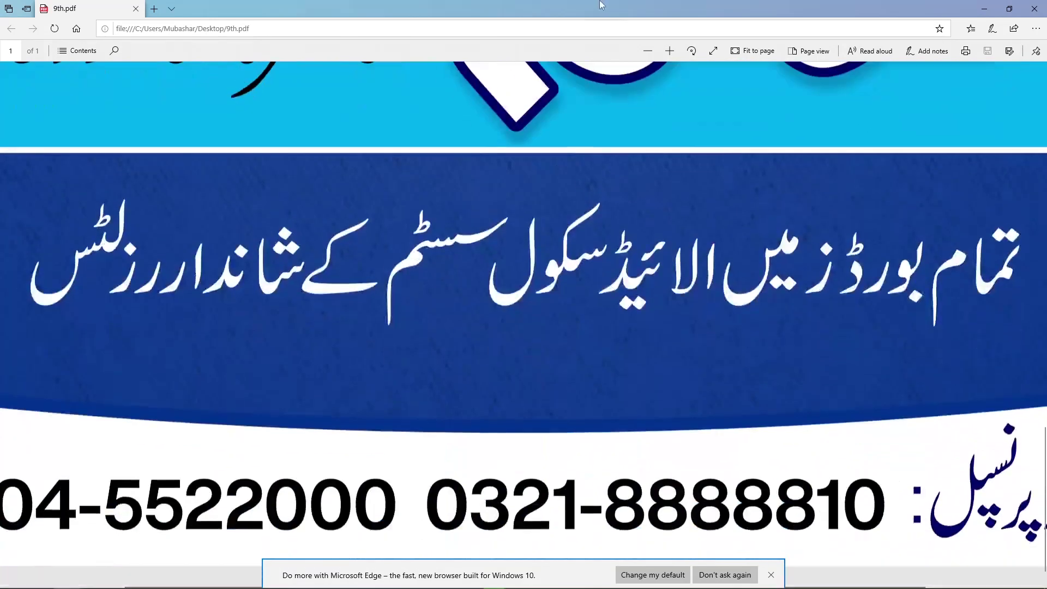
pyautogui.click(751, 51)
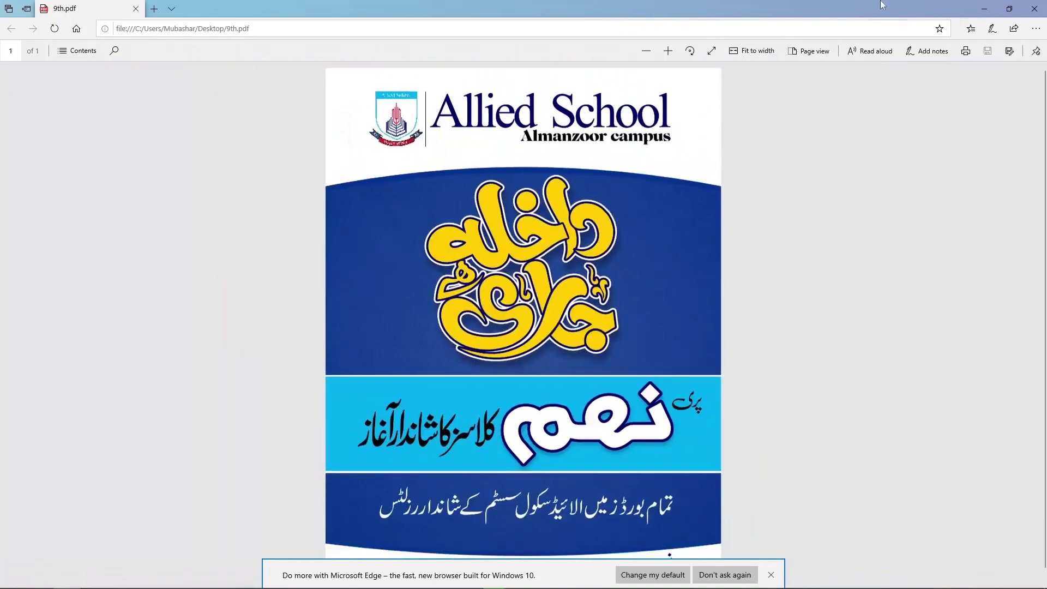
pyautogui.click(1034, 9)
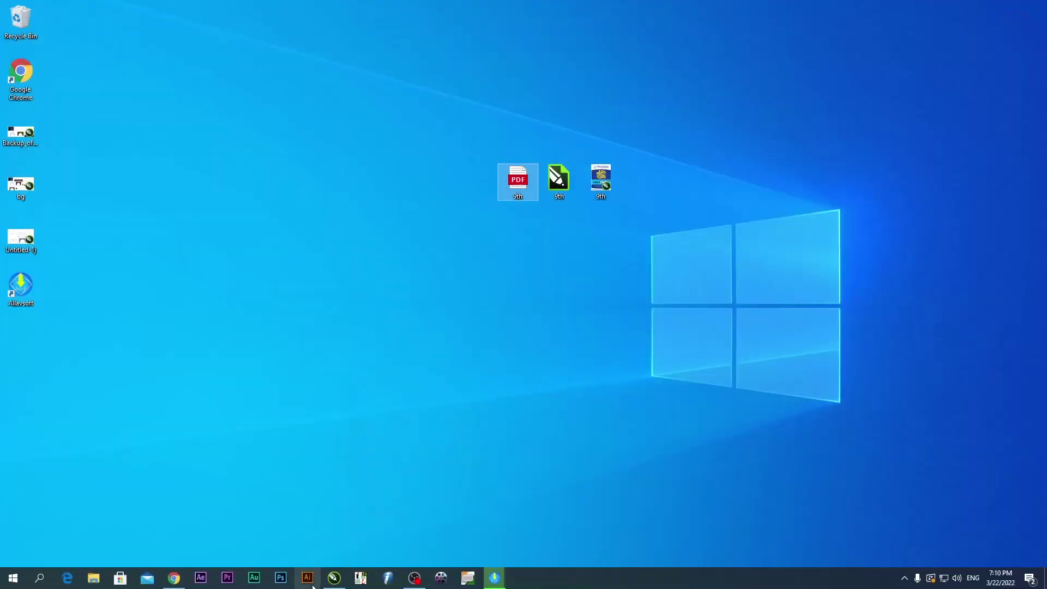
# Launch Adobe Illustrator, look at the original poster in CorelDRAW while it loads, and return to the desktop.
pyautogui.moveTo(267, 579)
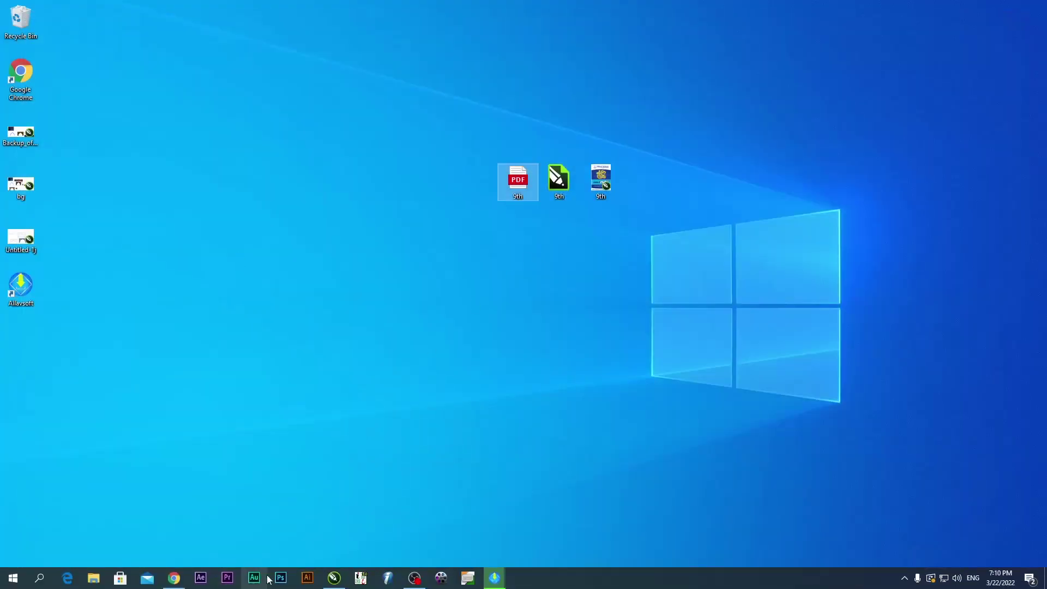
pyautogui.click(308, 579)
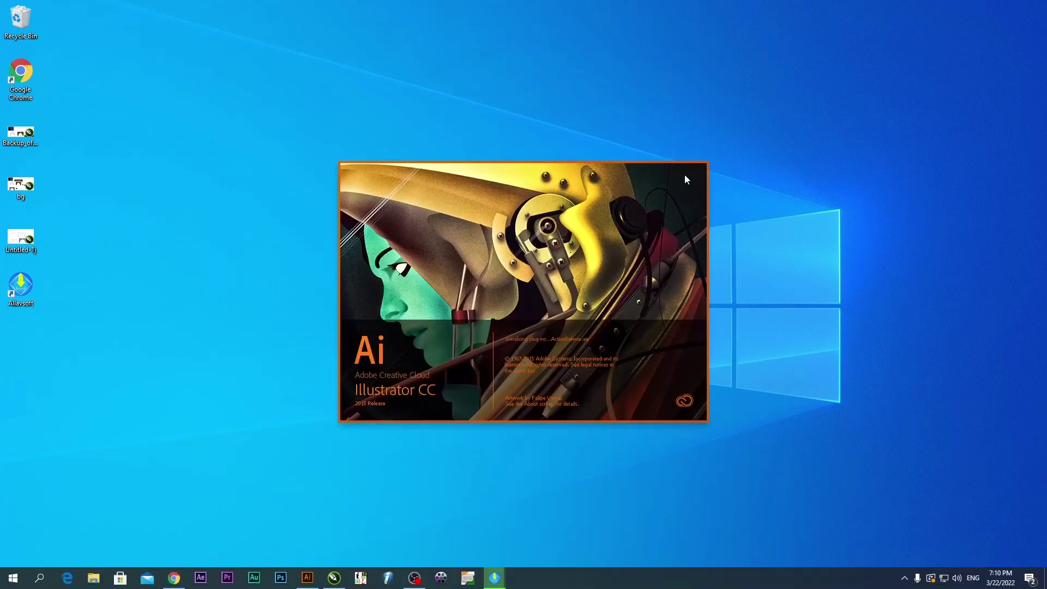
pyautogui.click(334, 581)
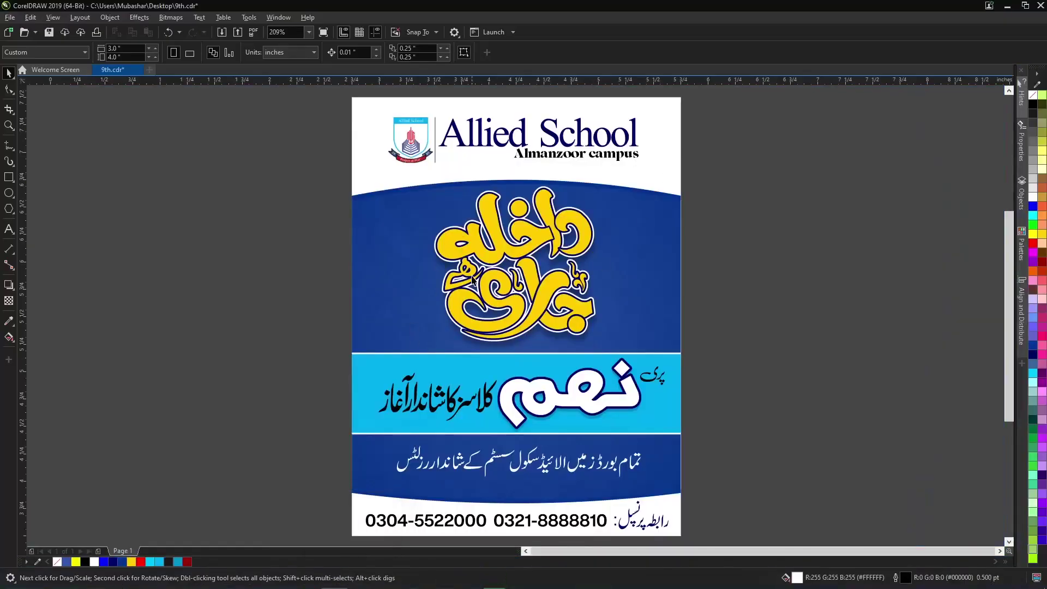
pyautogui.scroll(-2, 193, 251)
pyautogui.click(1045, 586)
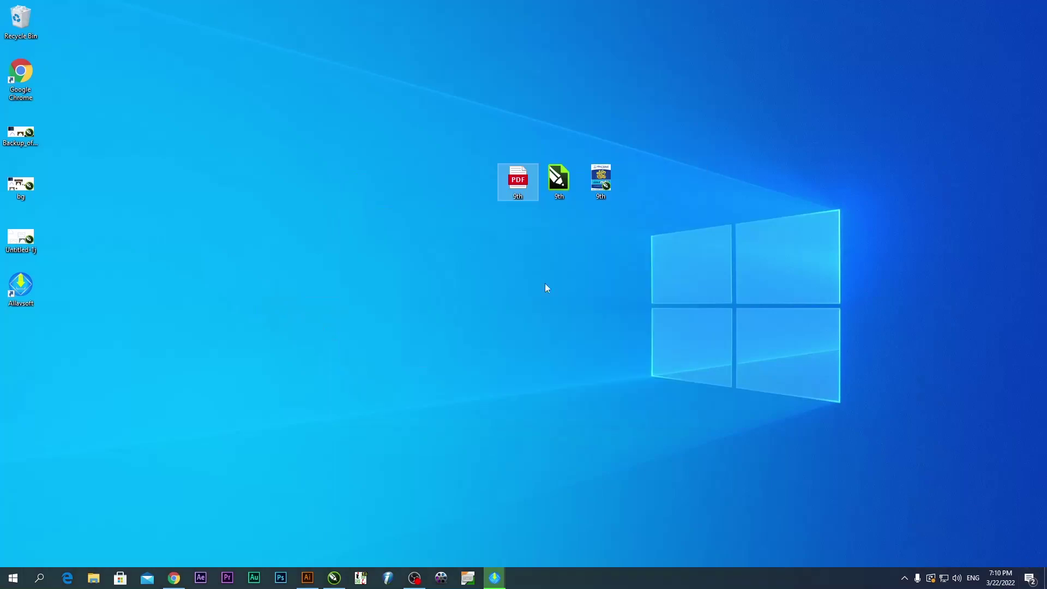
# Open the 9th CMX file in CorelDRAW, try moving the grouped yellow Urdu lettering, and undo the move.
pyautogui.click(566, 175)
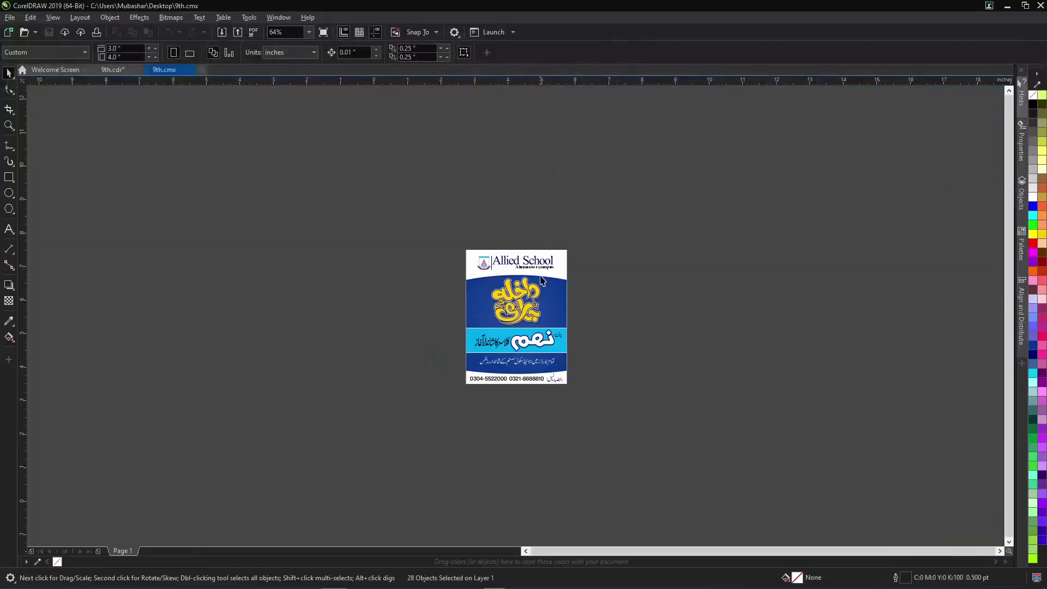
pyautogui.scroll(5, 544, 319)
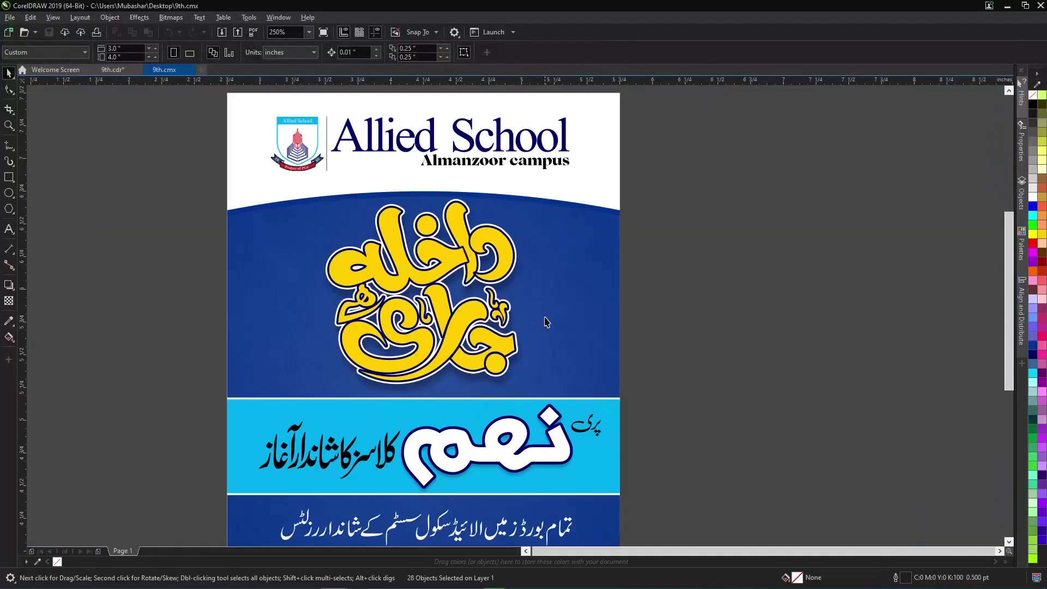
pyautogui.moveTo(457, 372)
pyautogui.mouseDown()
pyautogui.moveTo(751, 348)
pyautogui.moveTo(826, 323)
pyautogui.moveTo(466, 352)
pyautogui.moveTo(456, 374)
pyautogui.mouseUp()
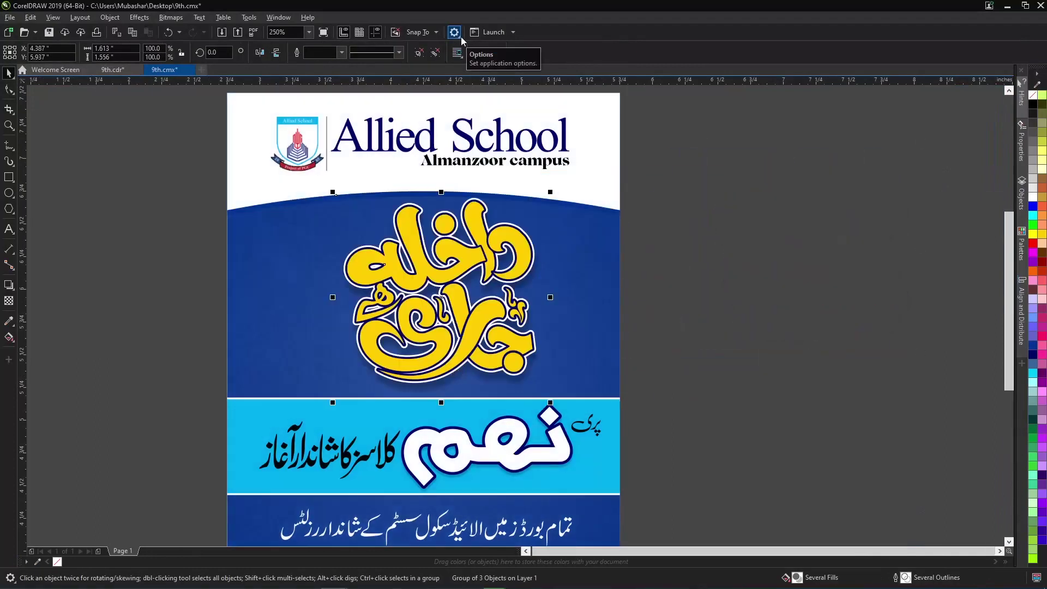
pyautogui.hotkey('ctrl', 'z')
pyautogui.hotkey('ctrl', 'z')
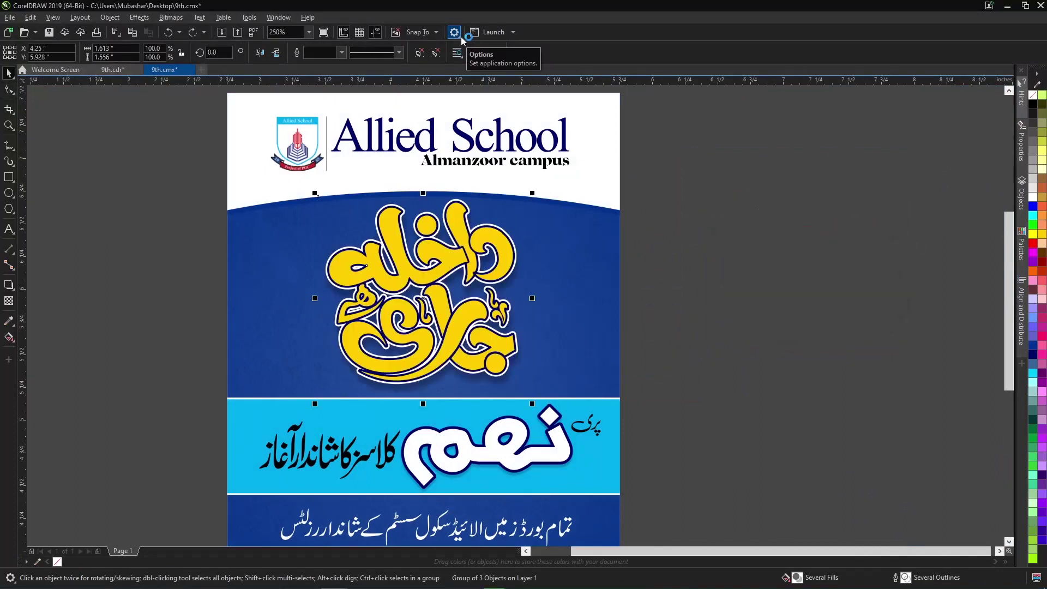
# Ungroup the yellow lettering, try pulling its shadow and the large white Urdu word off the poster, and undo those moves.
pyautogui.click(436, 52)
pyautogui.click(121, 257)
pyautogui.moveTo(427, 384); pyautogui.dragTo(787, 347)
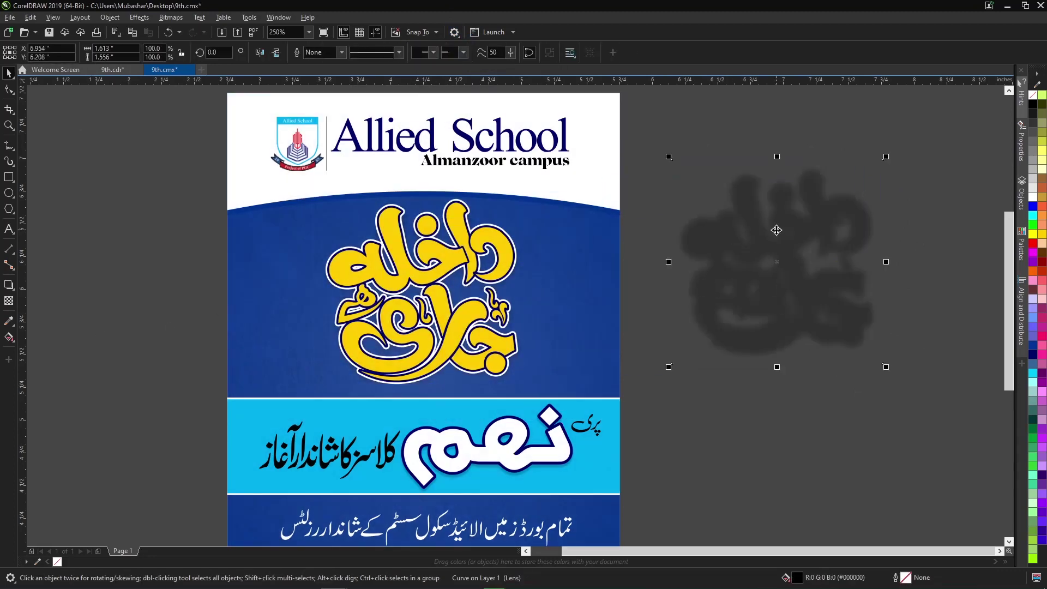
pyautogui.moveTo(466, 478); pyautogui.dragTo(760, 461)
pyautogui.click(507, 467)
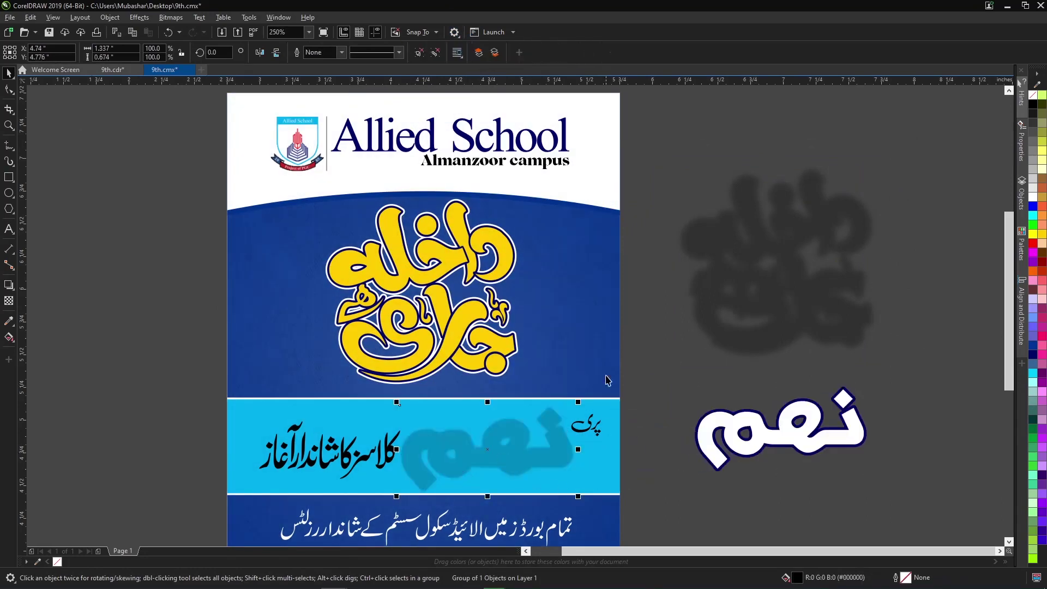
pyautogui.hotkey('ctrl', 'z')
pyautogui.hotkey('ctrl', 'z')
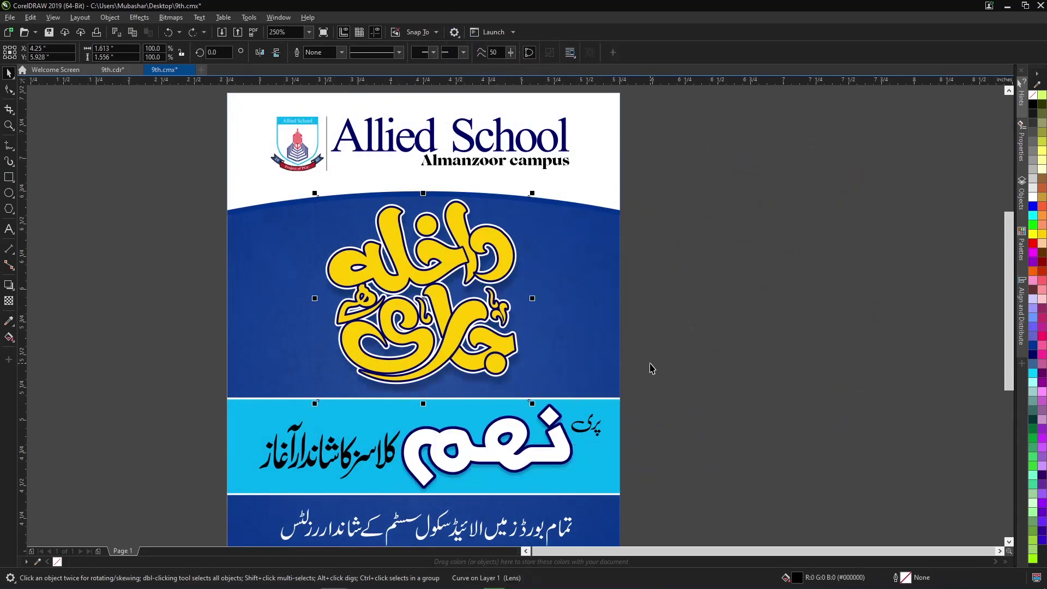
pyautogui.scroll(-2, 119, 158)
pyautogui.click(124, 175)
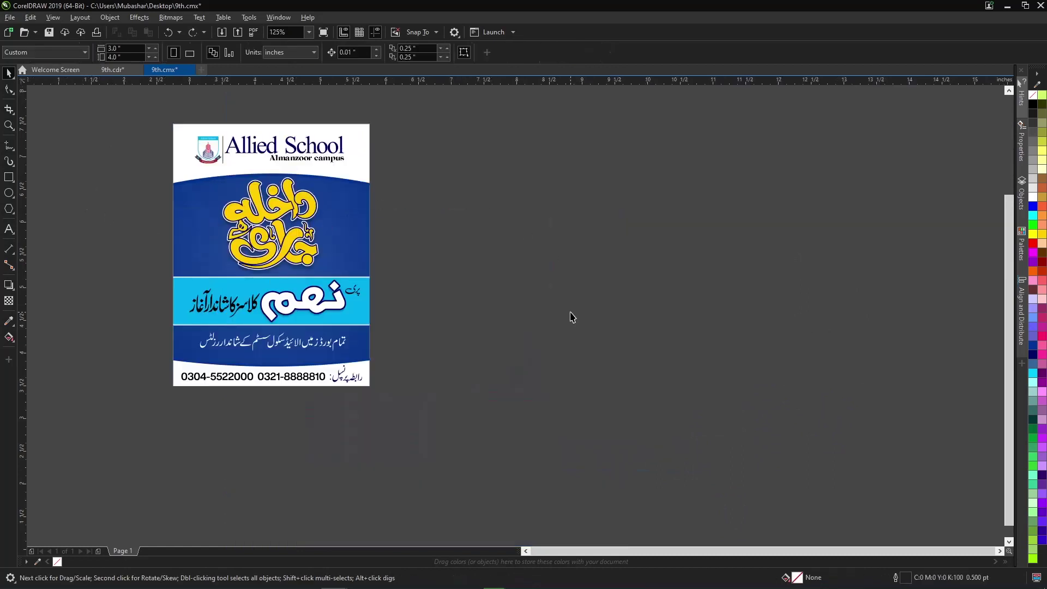
# Import the 9th PDF from the desktop into the open CMX document, bringing its text in as Text.
pyautogui.click(1025, 6)
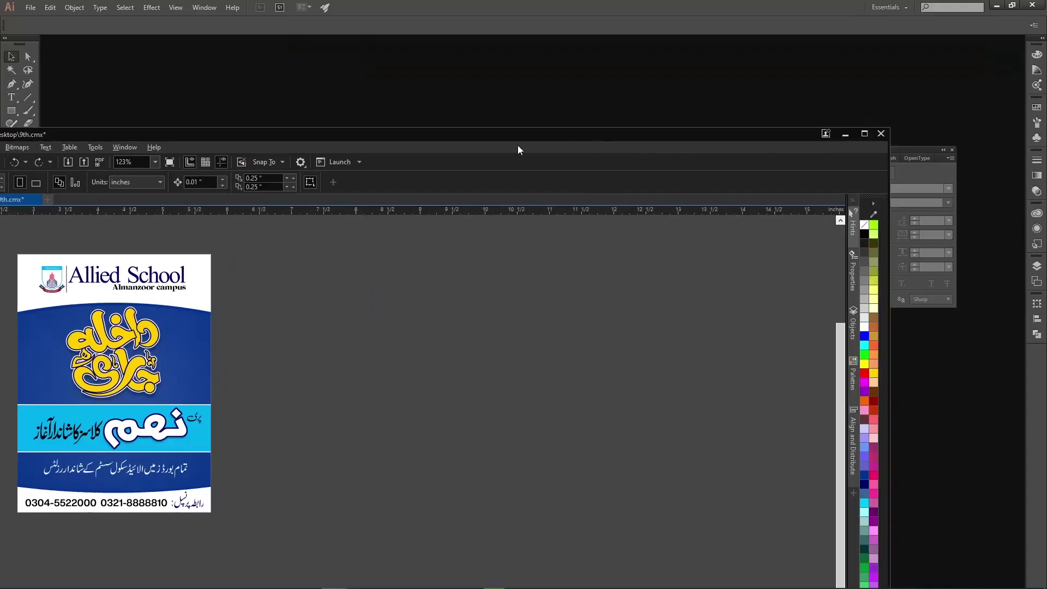
pyautogui.click(997, 6)
pyautogui.moveTo(446, 153); pyautogui.dragTo(666, 238)
pyautogui.moveTo(512, 179); pyautogui.dragTo(609, 404)
pyautogui.moveTo(589, 368); pyautogui.dragTo(656, 390)
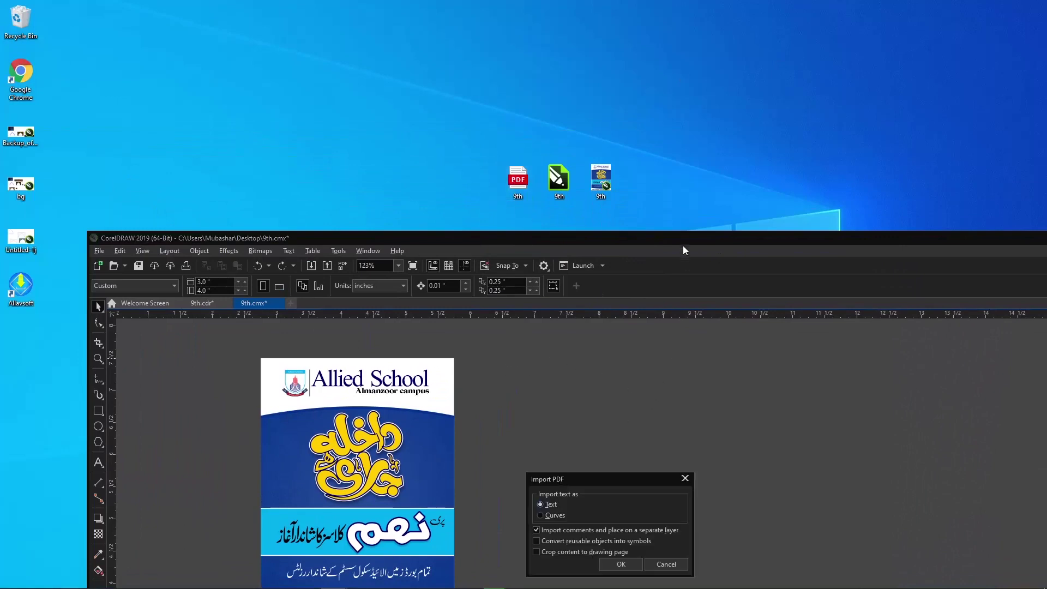
pyautogui.click(621, 564)
# Return CorelDRAW to full size and position the imported PDF poster beside the CMX poster.
pyautogui.moveTo(660, 239); pyautogui.dragTo(578, 1)
pyautogui.scroll(-2, 458, 294)
pyautogui.scroll(2, 475, 269)
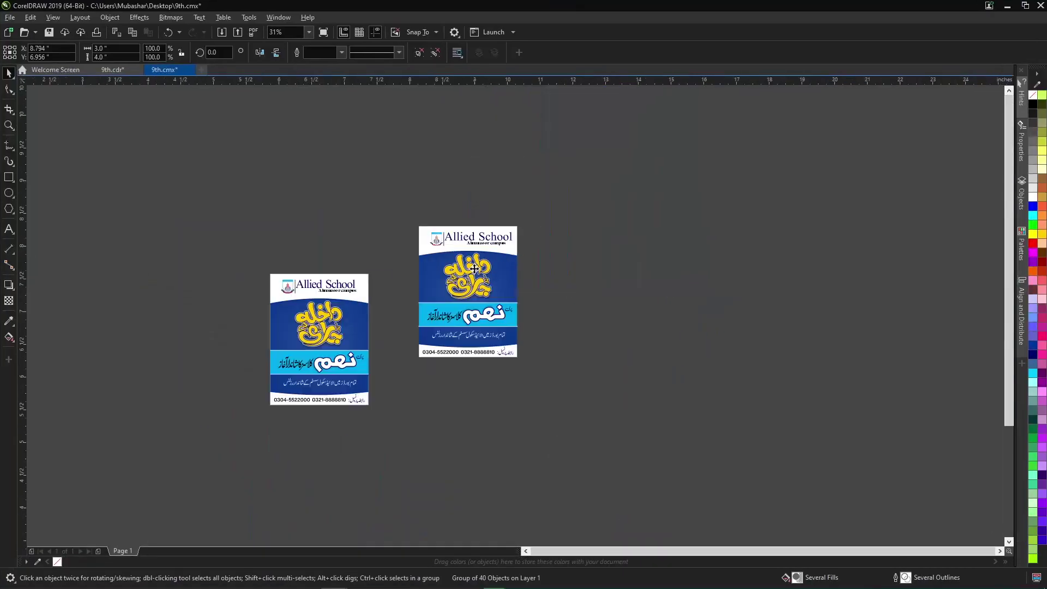
pyautogui.click(332, 281)
pyautogui.moveTo(400, 318)
pyautogui.mouseDown()
pyautogui.moveTo(634, 272)
pyautogui.moveTo(465, 315)
pyautogui.moveTo(404, 316)
pyautogui.mouseUp()
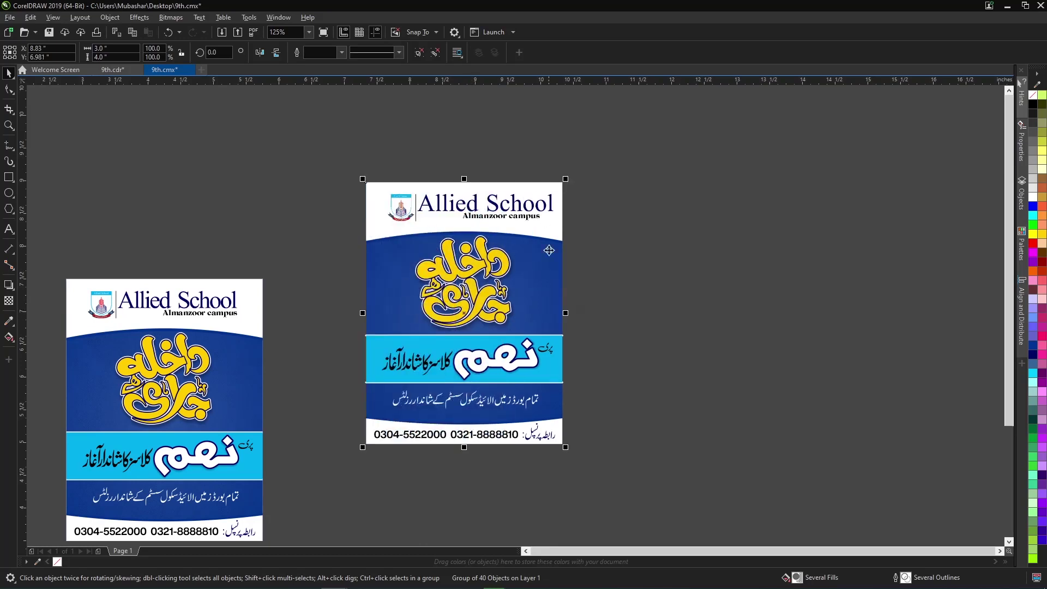
# Ungroup the imported PDF poster and move its upper yellow lettering and the black box behind it off the page artwork.
pyautogui.click(435, 53)
pyautogui.click(297, 211)
pyautogui.moveTo(449, 309); pyautogui.dragTo(711, 257)
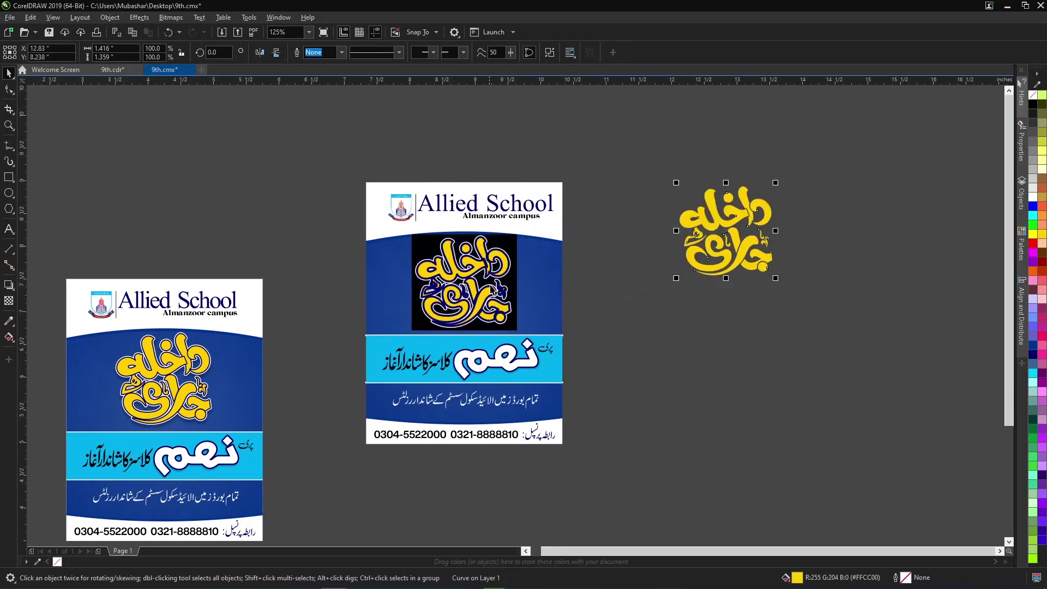
pyautogui.moveTo(510, 251); pyautogui.dragTo(692, 366)
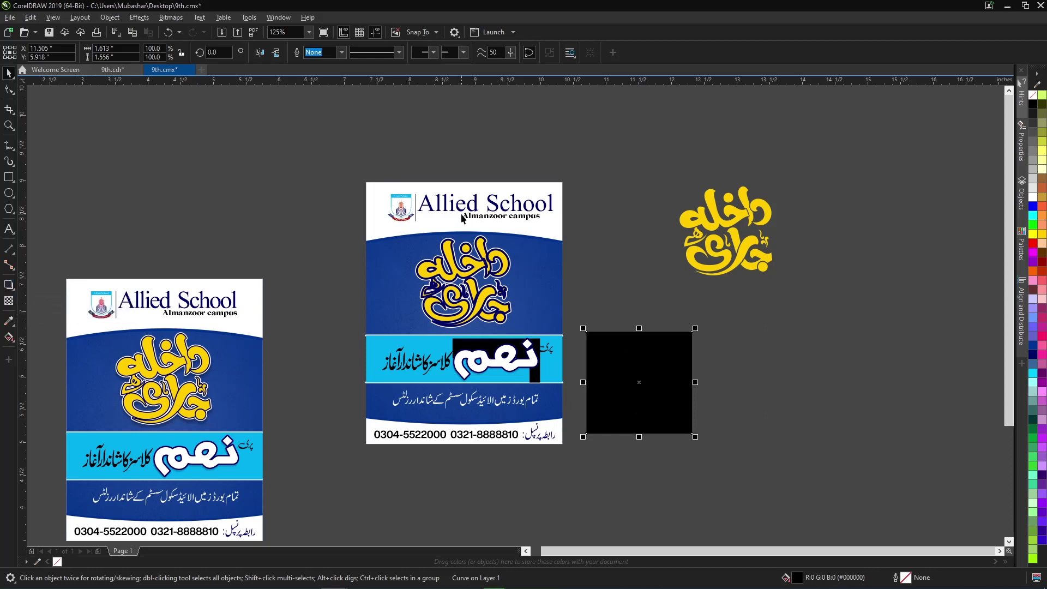
# Open the 9th PDF in Microsoft Edge, examine the enlarged lettering and its shadows, and return to 9th.cmx in CorelDRAW.
pyautogui.moveTo(348, 587)
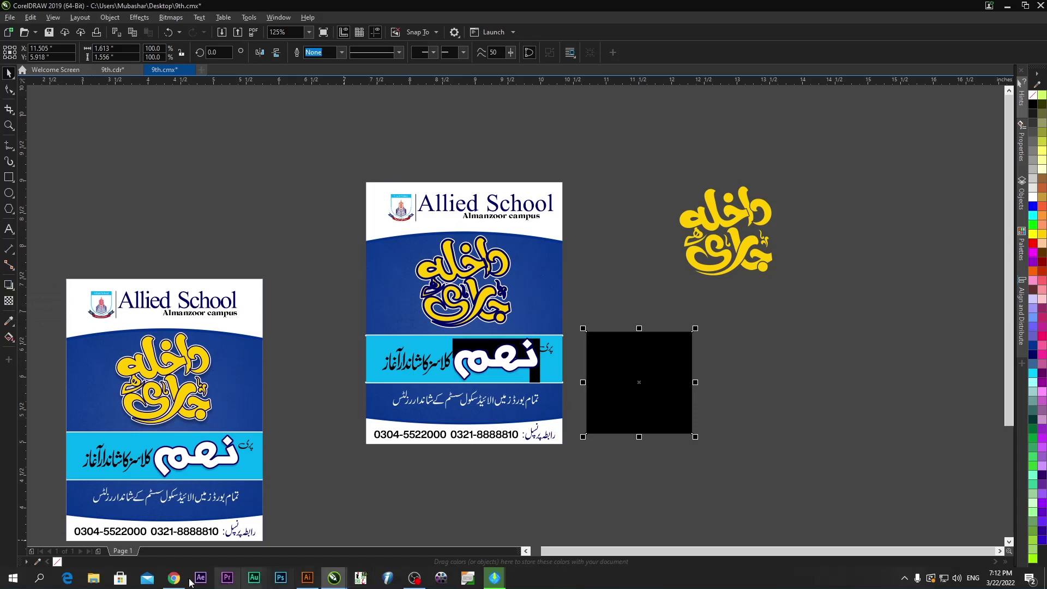
pyautogui.click(1046, 580)
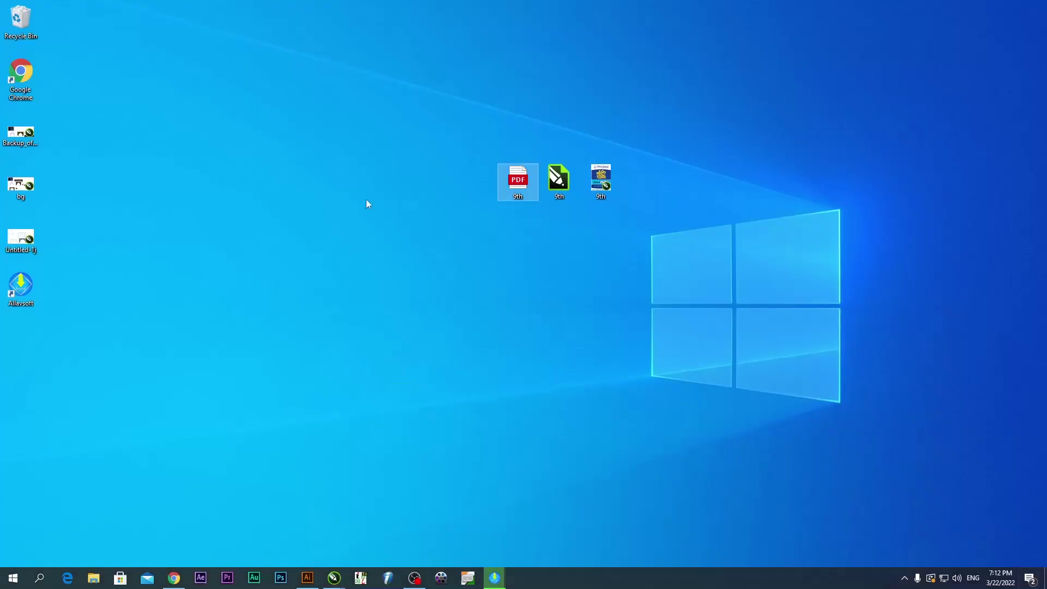
pyautogui.doubleClick(513, 174)
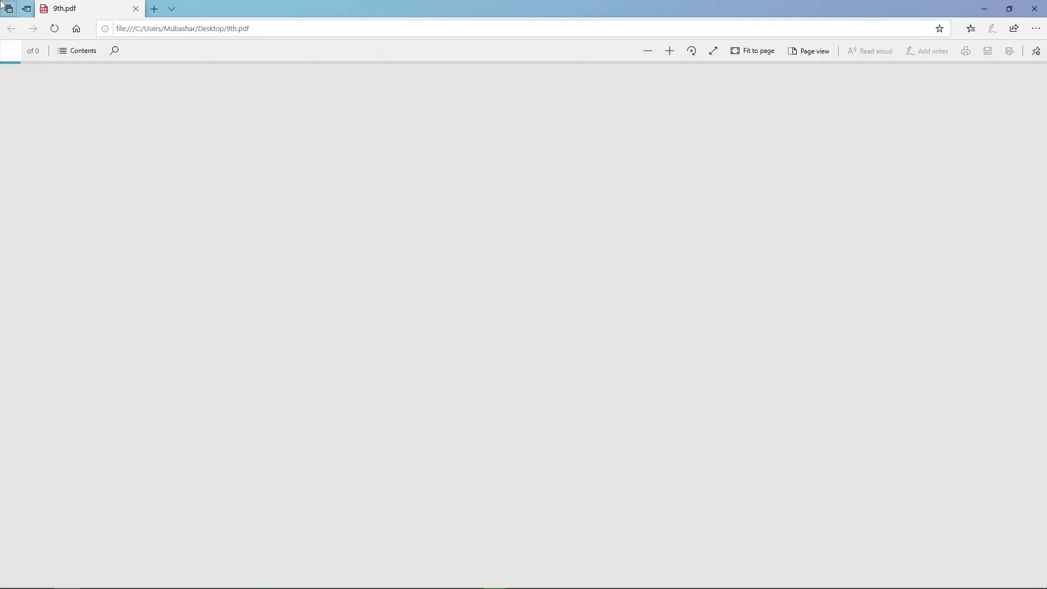
pyautogui.click(670, 50)
pyautogui.click(669, 51)
pyautogui.click(669, 51)
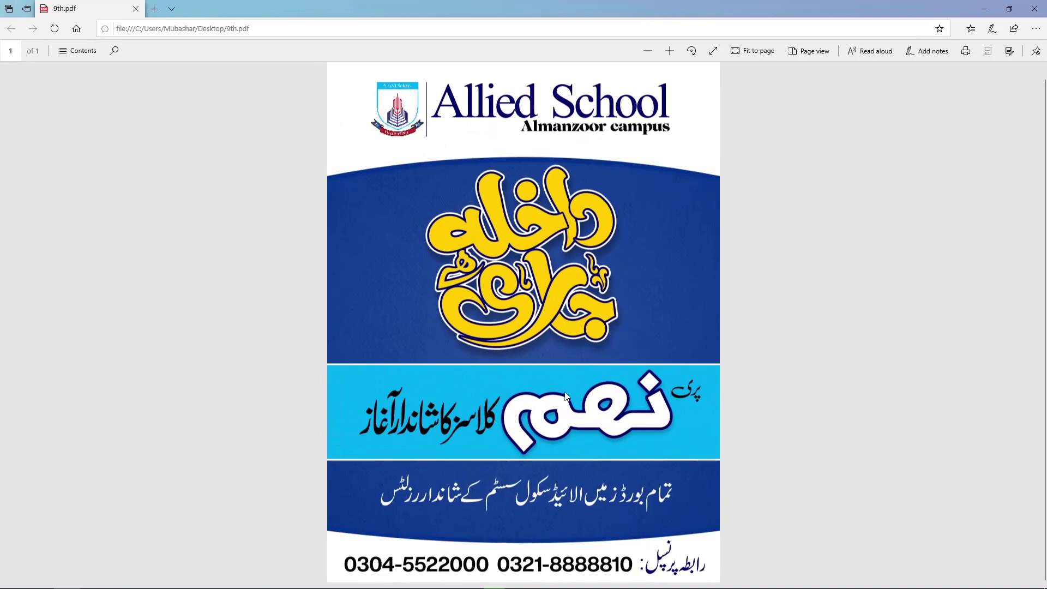
pyautogui.click(984, 8)
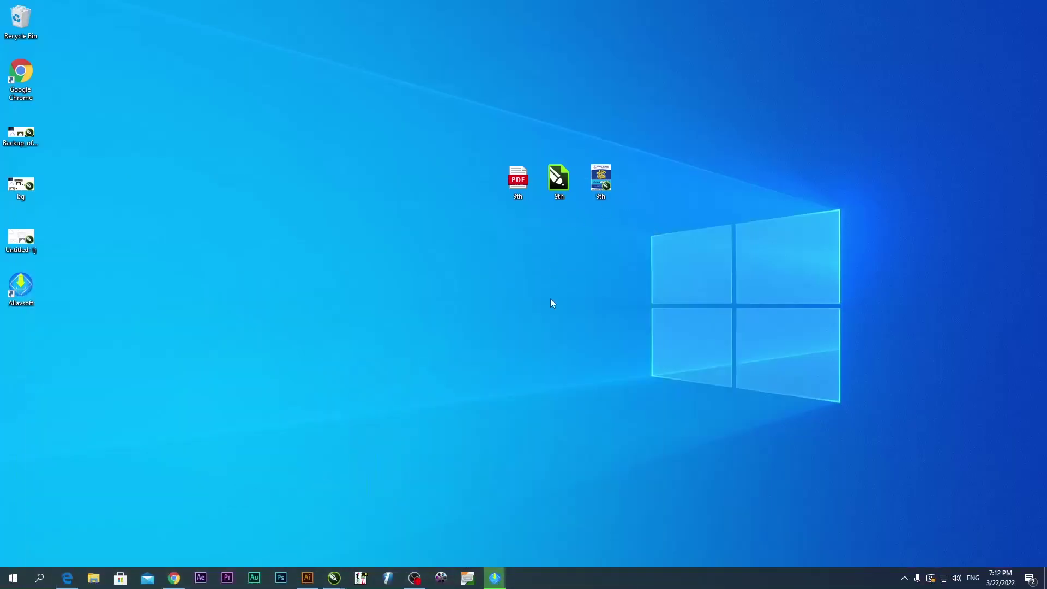
pyautogui.moveTo(334, 578)
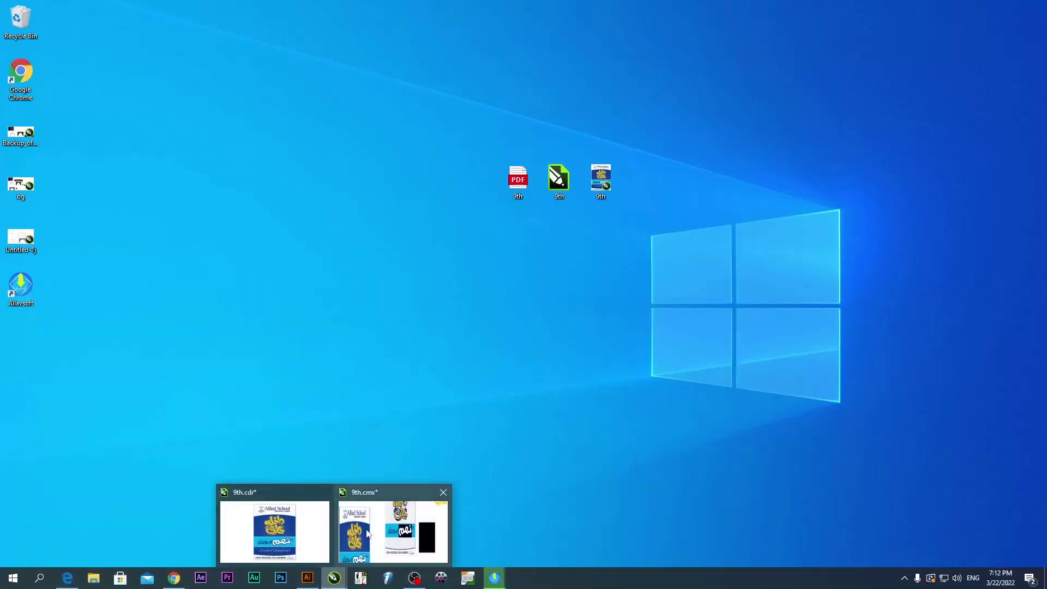
pyautogui.click(368, 532)
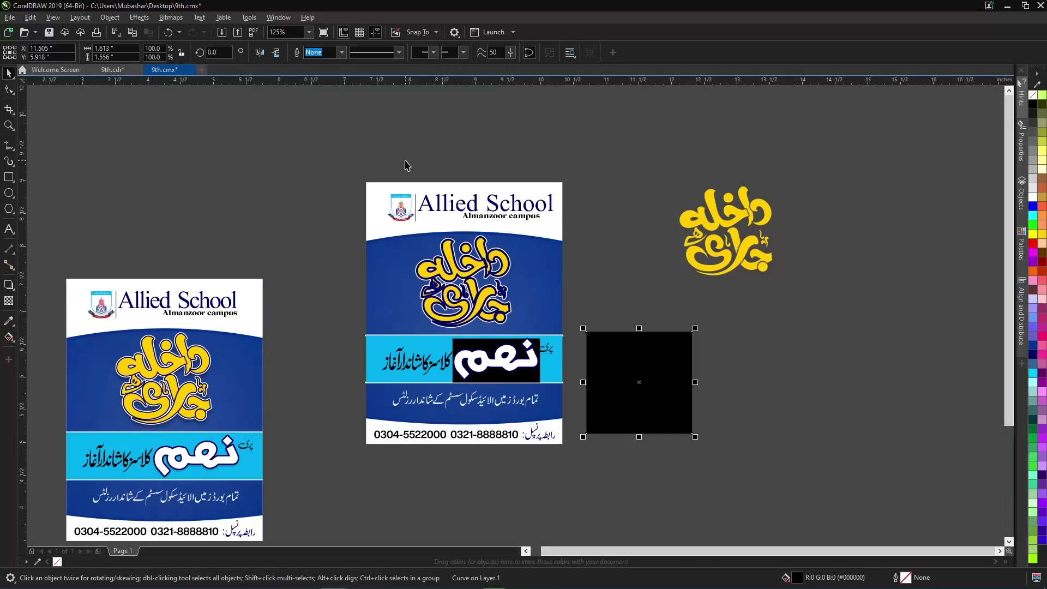
# Move both black boxes and the navy outline, second yellow and white lettering layers off the imported poster.
pyautogui.moveTo(664, 416); pyautogui.dragTo(949, 378)
pyautogui.moveTo(494, 373); pyautogui.dragTo(727, 370)
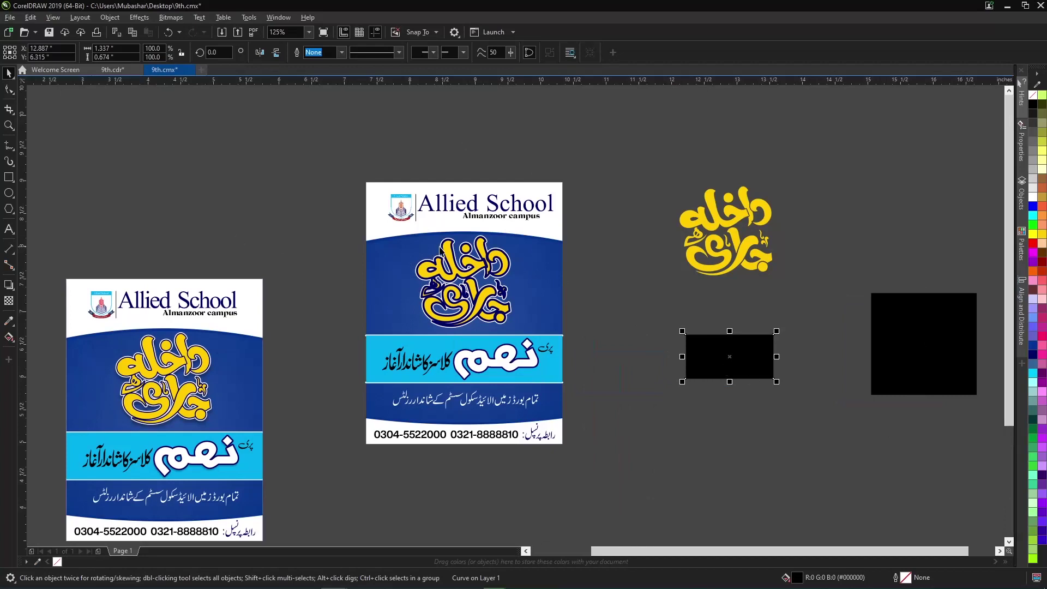
pyautogui.moveTo(454, 280); pyautogui.dragTo(272, 172)
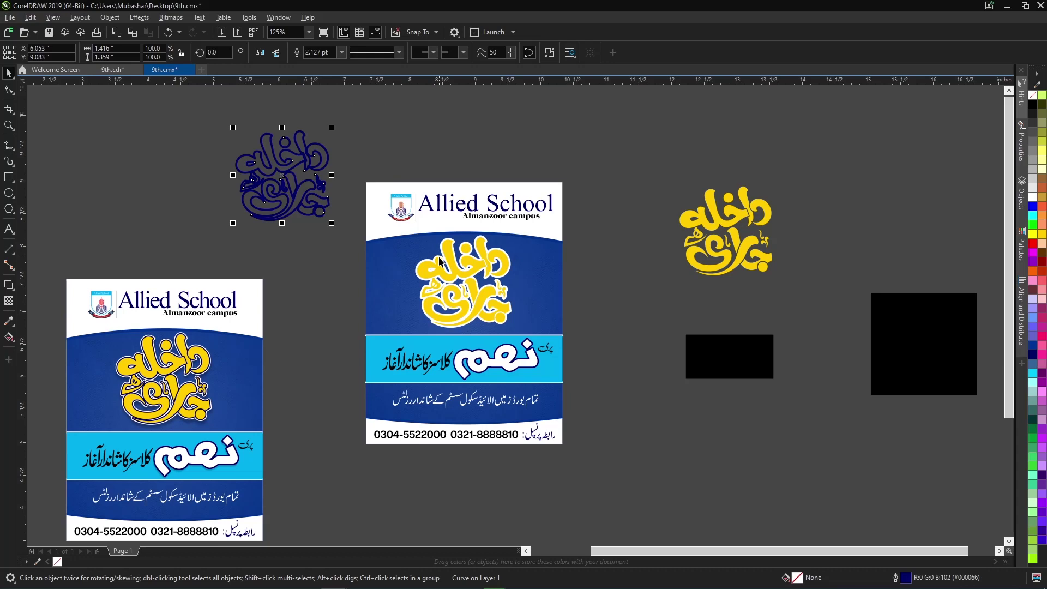
pyautogui.moveTo(461, 278); pyautogui.dragTo(650, 140)
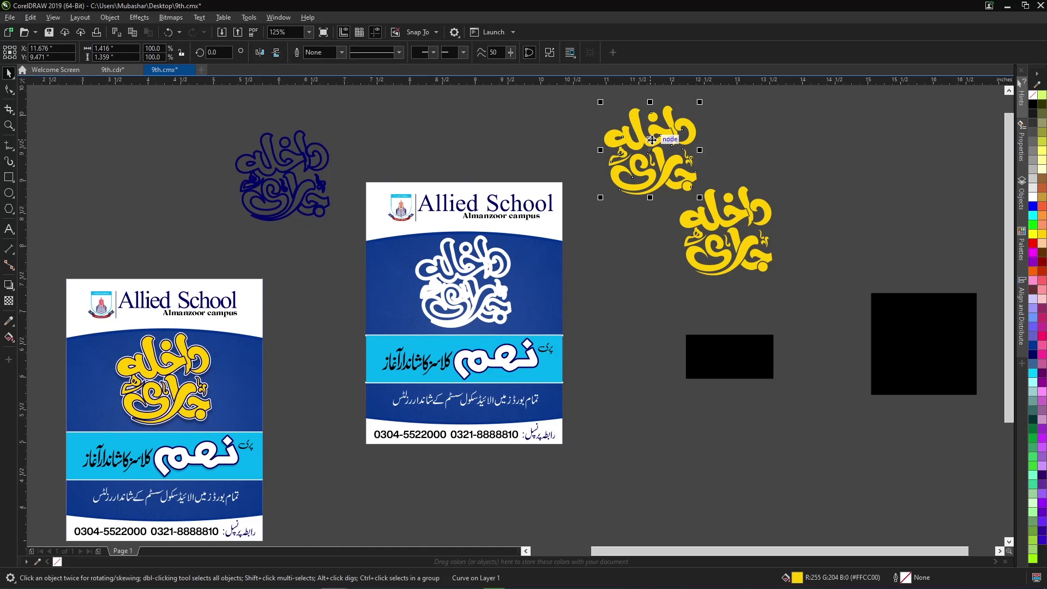
pyautogui.moveTo(650, 139); pyautogui.dragTo(640, 492)
# Fill one yellow lettering copy with dark blue (#000066) and place it on the imported poster's empty blue area.
pyautogui.click(720, 221)
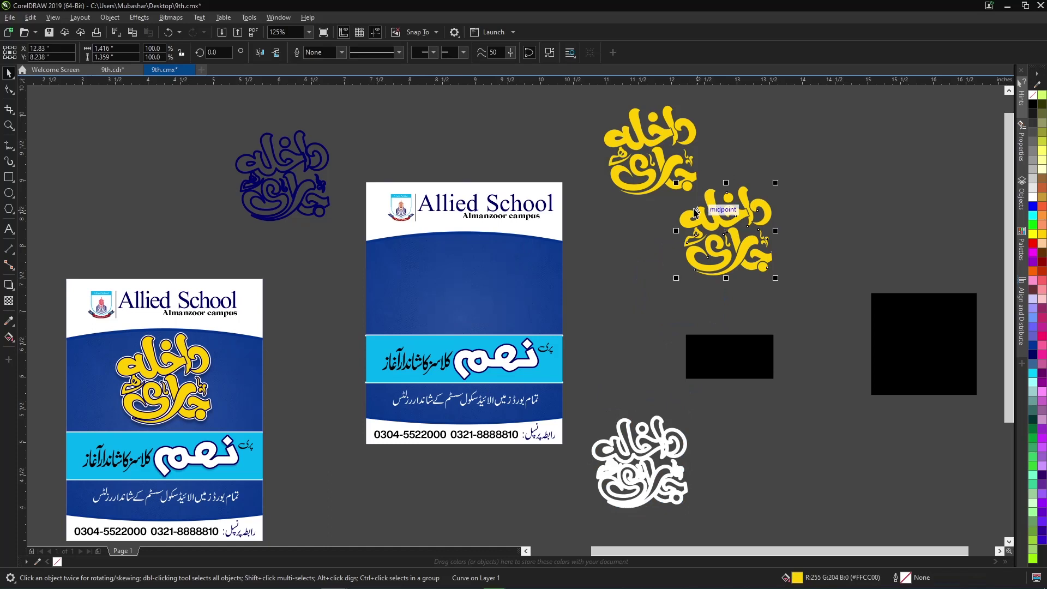
pyautogui.click(1032, 243)
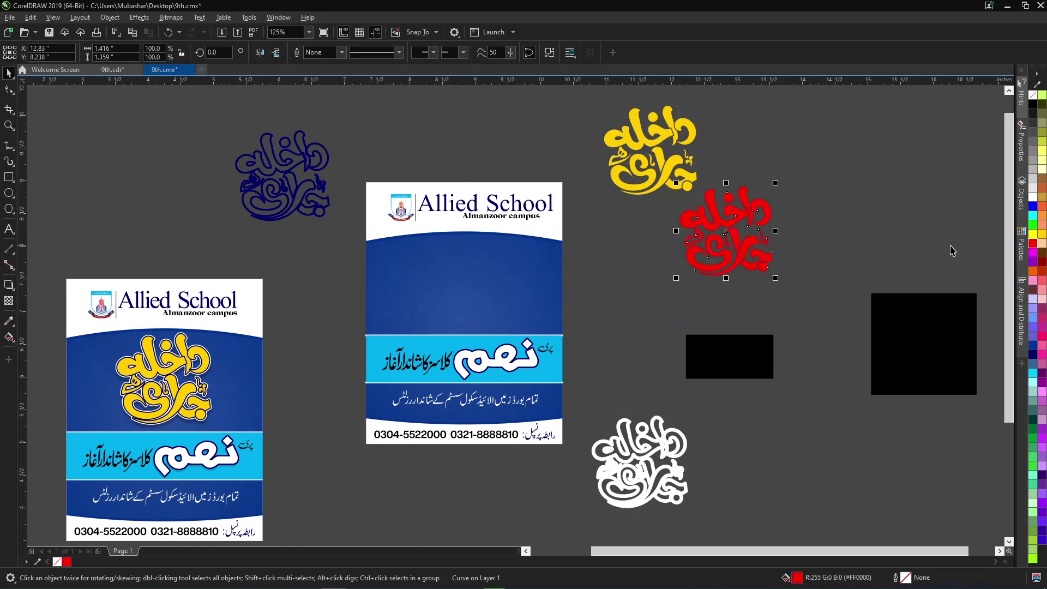
pyautogui.moveTo(769, 210); pyautogui.dragTo(507, 266)
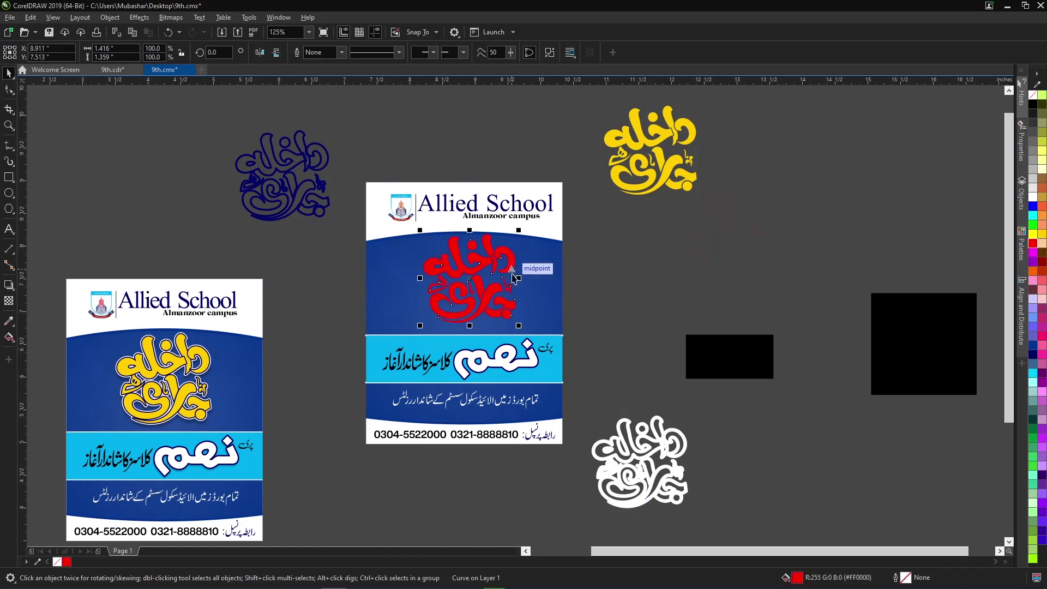
pyautogui.click(1032, 355)
pyautogui.scroll(2, 467, 285)
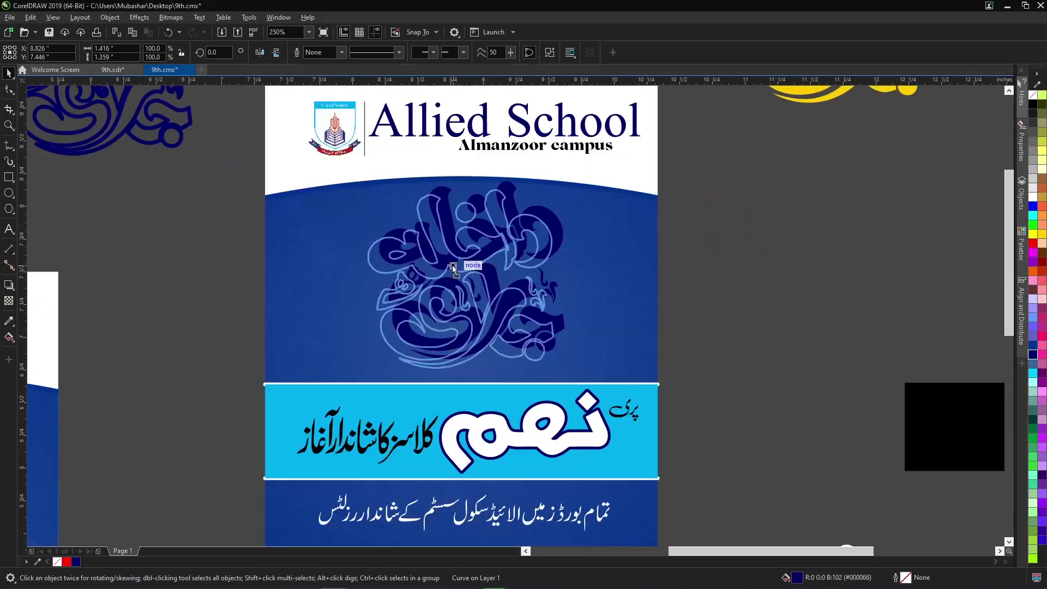
pyautogui.moveTo(453, 265); pyautogui.dragTo(453, 265)
pyautogui.scroll(-1, 521, 239)
pyautogui.scroll(1, 472, 280)
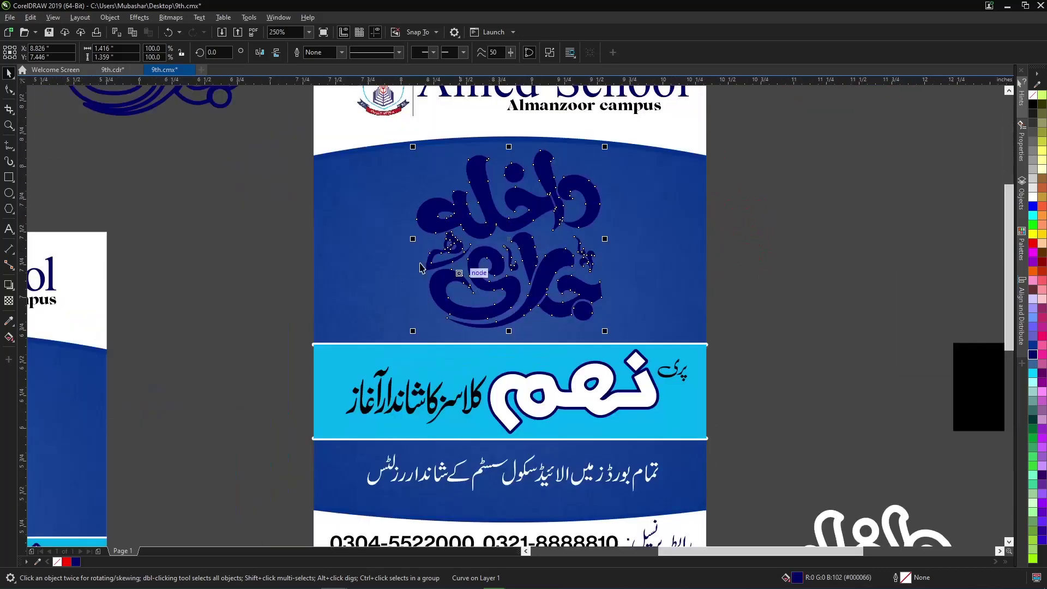
# Apply a Drop Shadow to the dark blue lettering, cast down to the right, with opacity 20 and feathering 2.
pyautogui.click(11, 287)
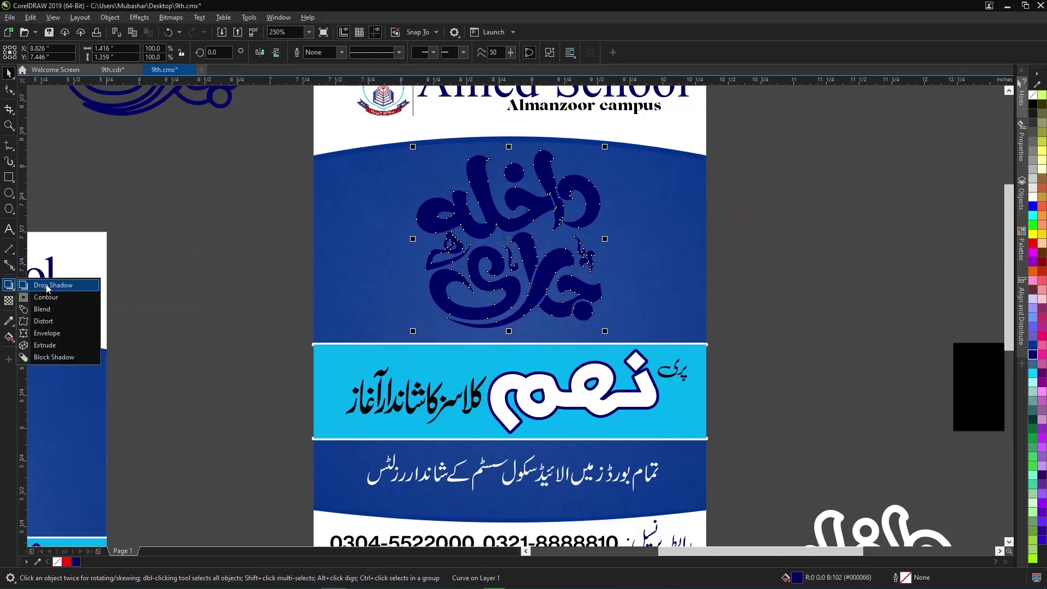
pyautogui.click(47, 289)
pyautogui.moveTo(525, 234); pyautogui.dragTo(560, 331)
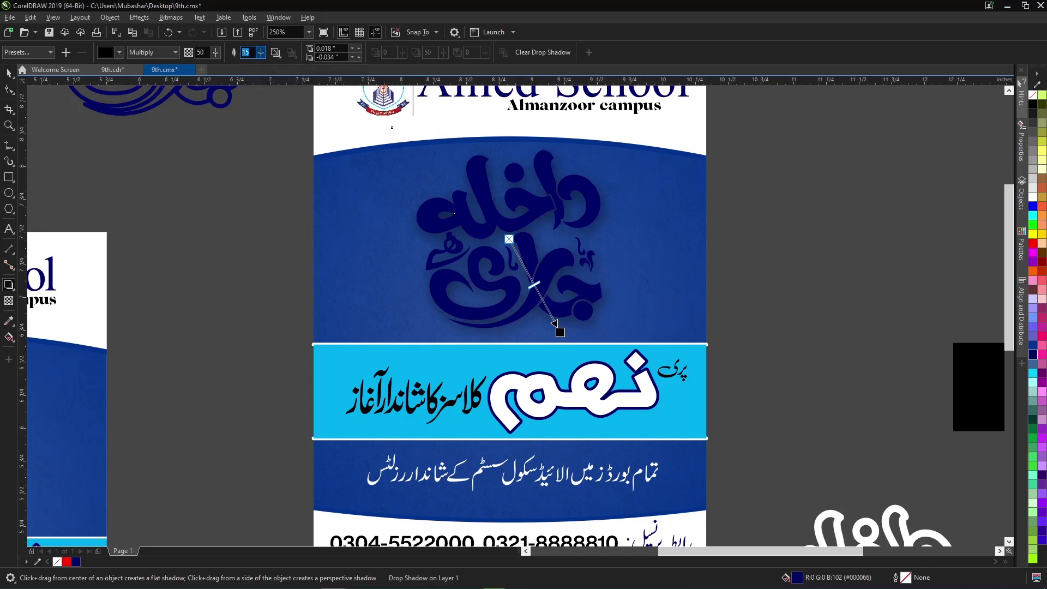
pyautogui.moveTo(204, 53); pyautogui.dragTo(188, 60)
pyautogui.write('20')
pyautogui.press('Return')
pyautogui.scroll(-1, 454, 190)
pyautogui.scroll(2, 479, 183)
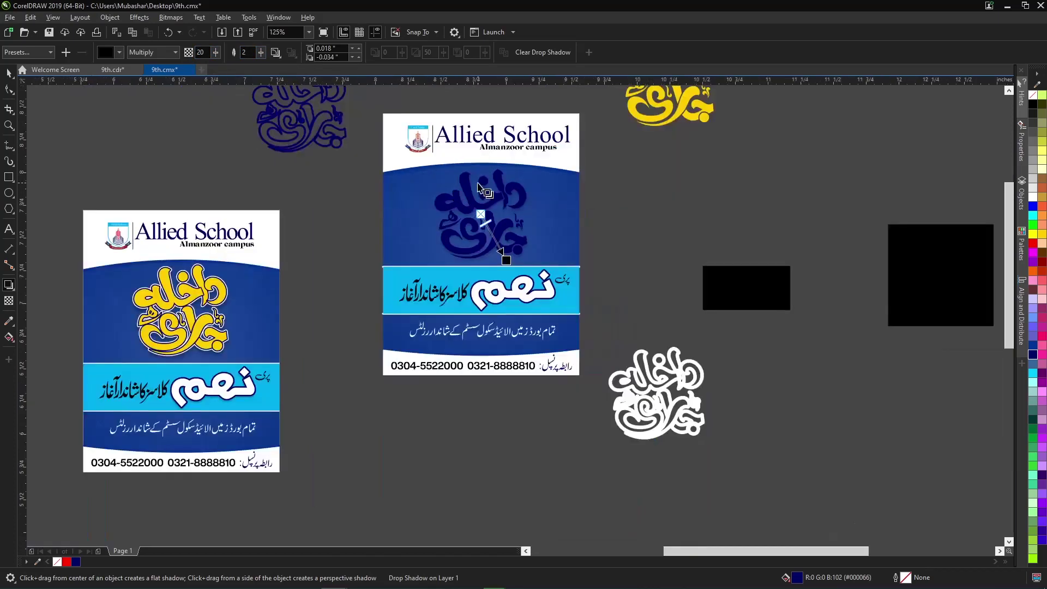
# Set the lettering's drop shadow to Normal merge mode and colour it white.
pyautogui.click(163, 52)
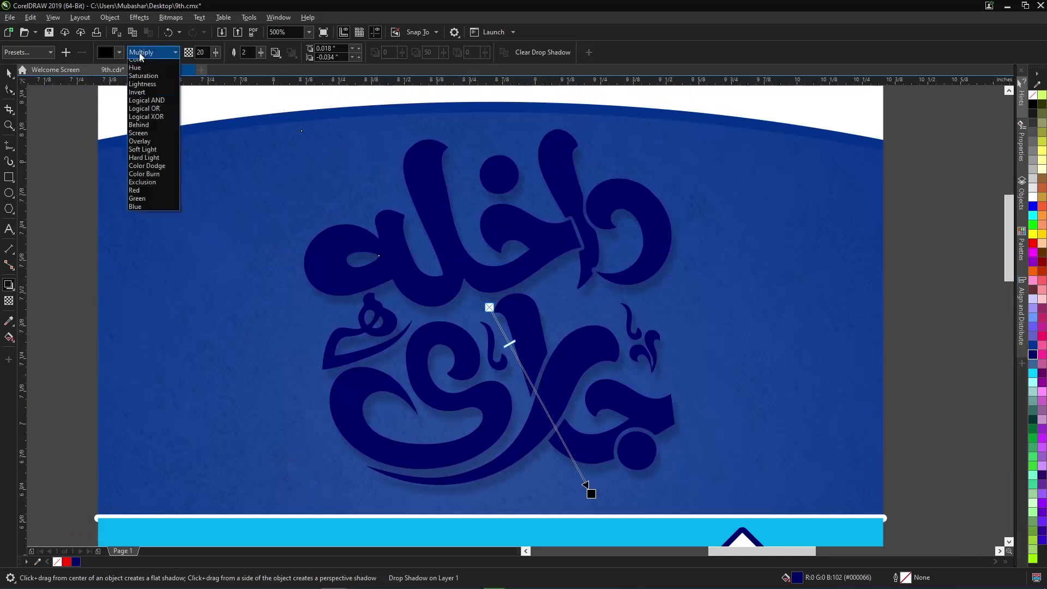
pyautogui.click(135, 62)
pyautogui.click(119, 52)
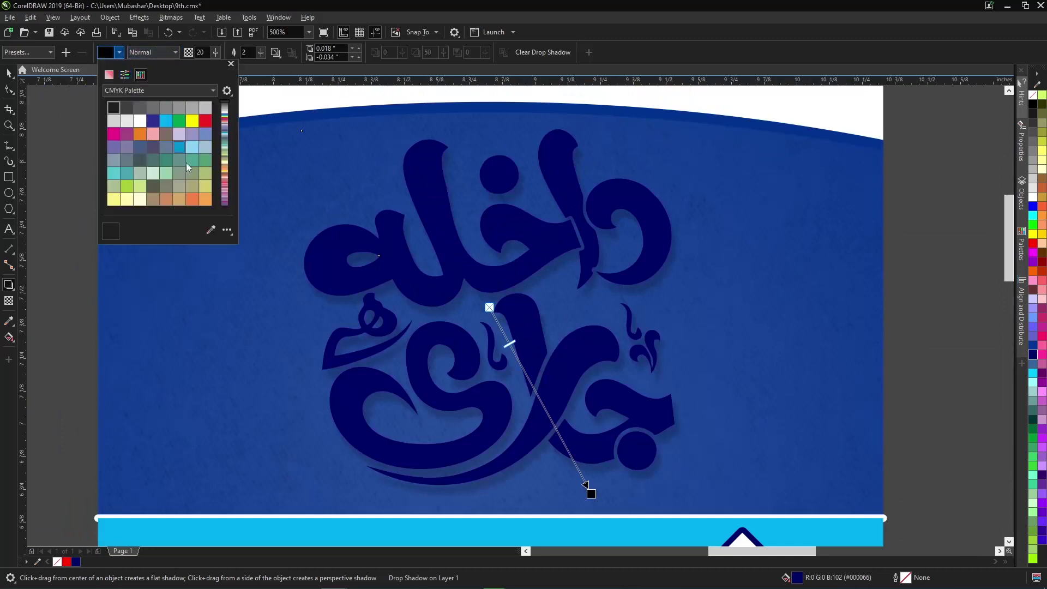
pyautogui.click(143, 124)
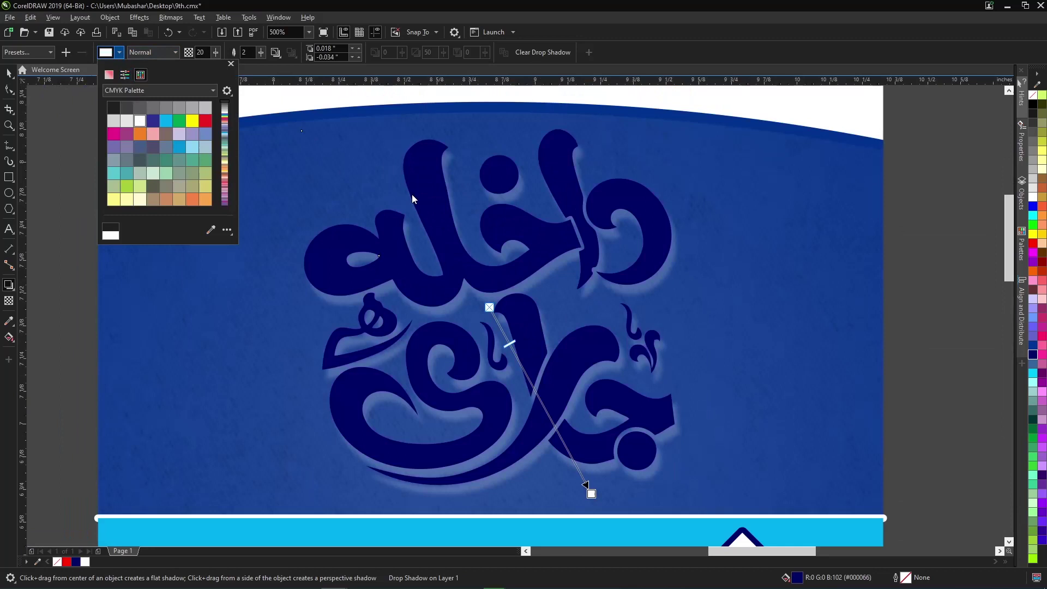
# Raise the opacity of the white drop shadow behind the dark blue lettering.
pyautogui.click(10, 74)
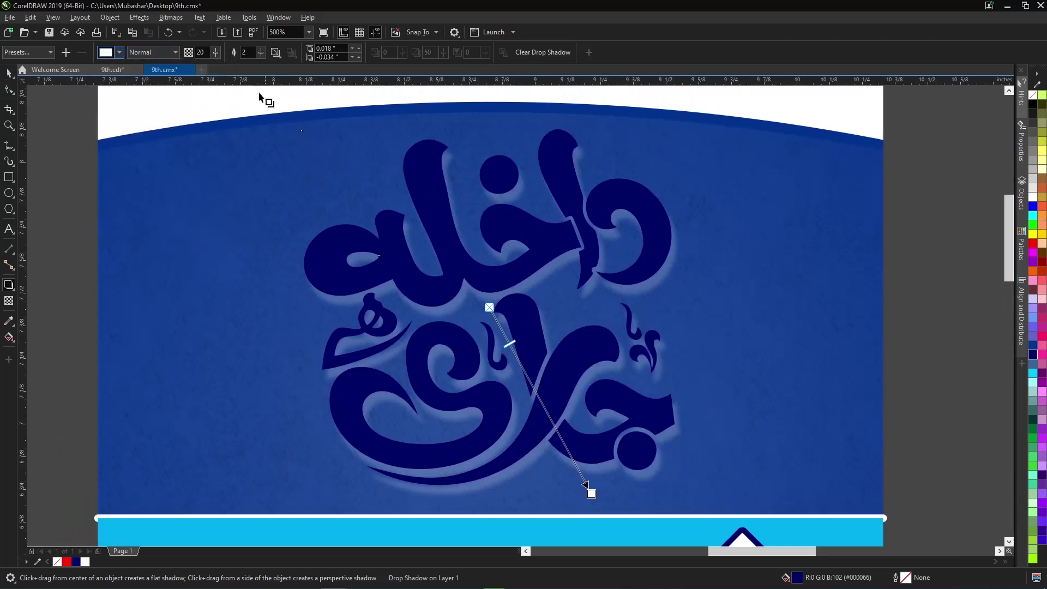
pyautogui.click(216, 57)
pyautogui.moveTo(218, 65); pyautogui.dragTo(240, 69)
pyautogui.click(216, 56)
pyautogui.moveTo(233, 69); pyautogui.dragTo(232, 70)
pyautogui.click(8, 74)
pyautogui.scroll(-2, 377, 171)
pyautogui.click(257, 182)
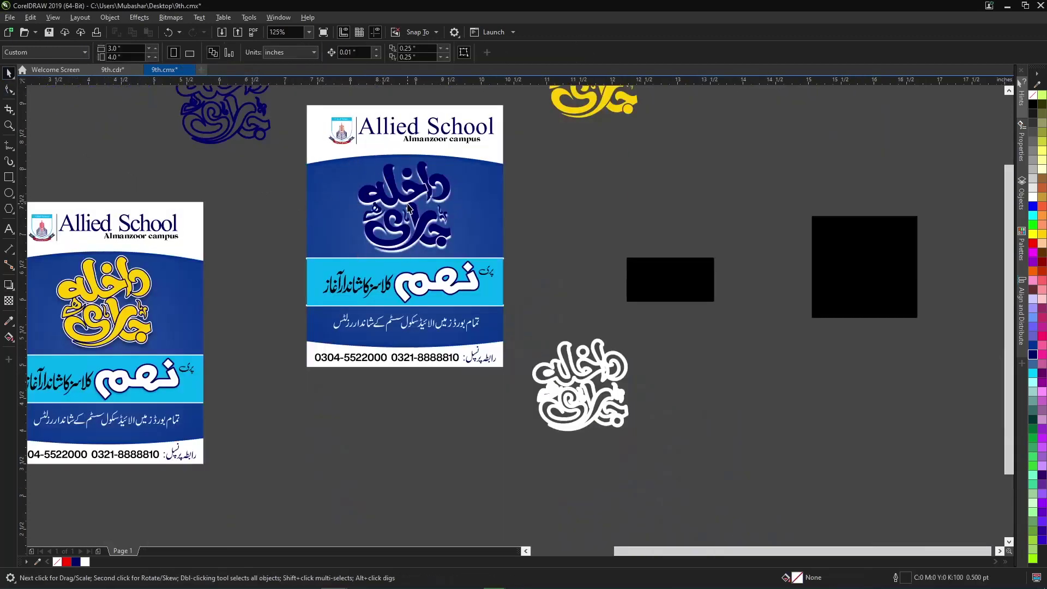
# Recolour the shadowed lettering on the imported poster, trying yellow (#FFCC00) first and settling on bright blue (#0000FF).
pyautogui.click(410, 205)
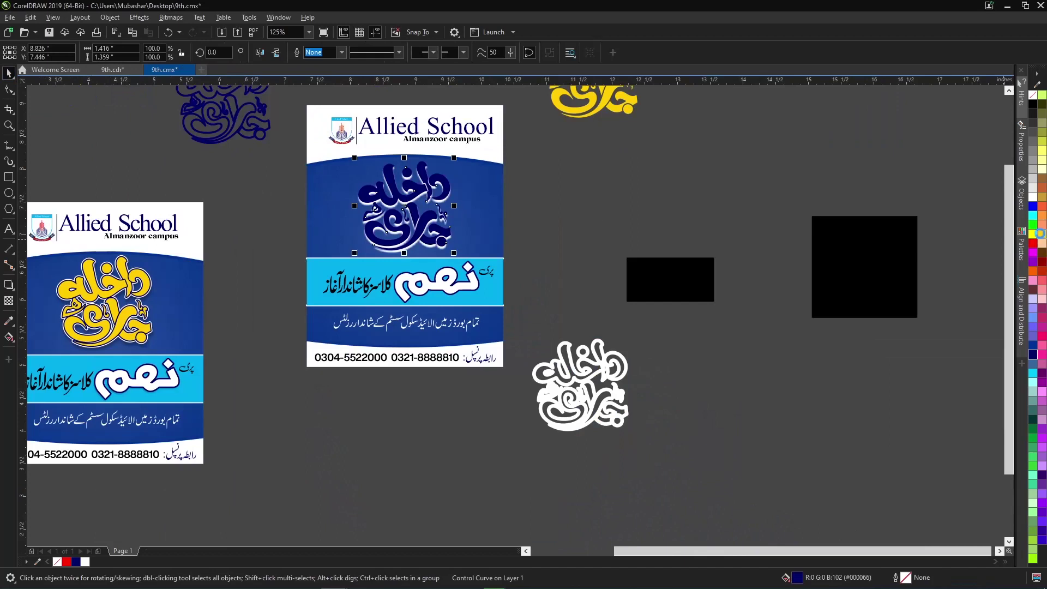
pyautogui.click(1042, 236)
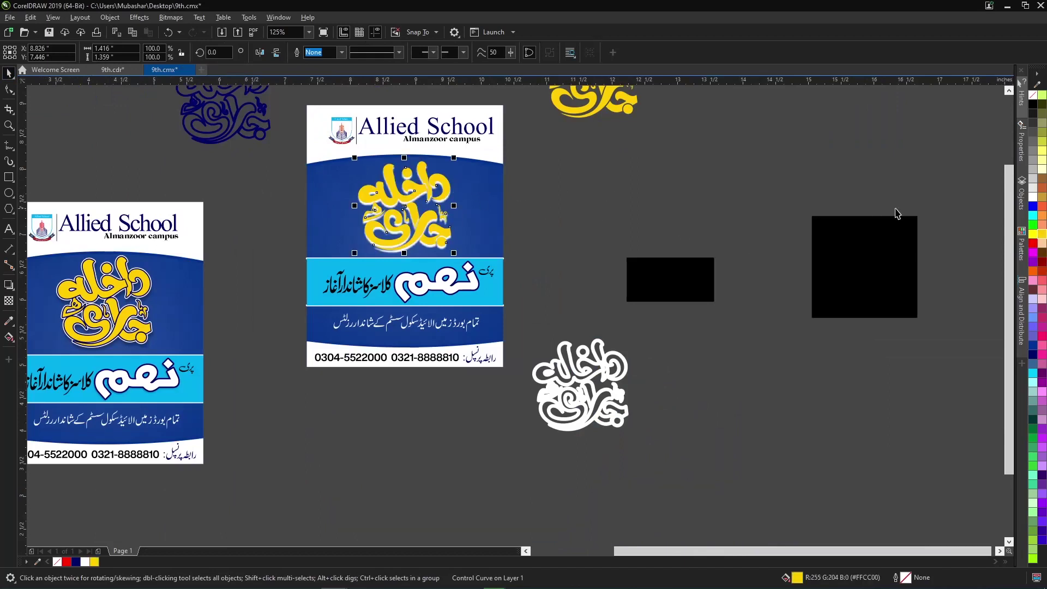
pyautogui.click(1032, 206)
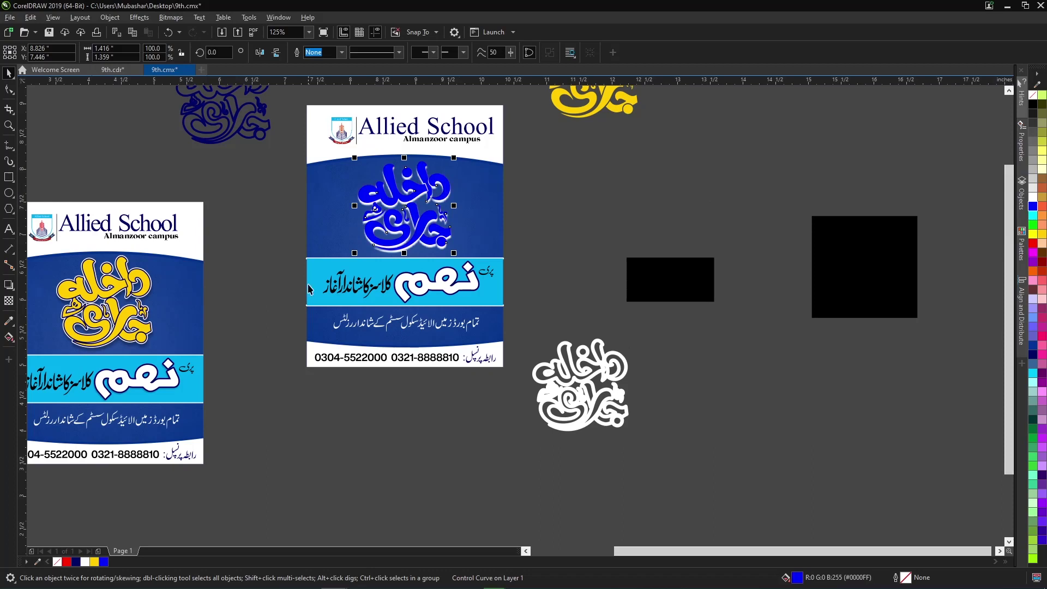
pyautogui.scroll(1, 389, 204)
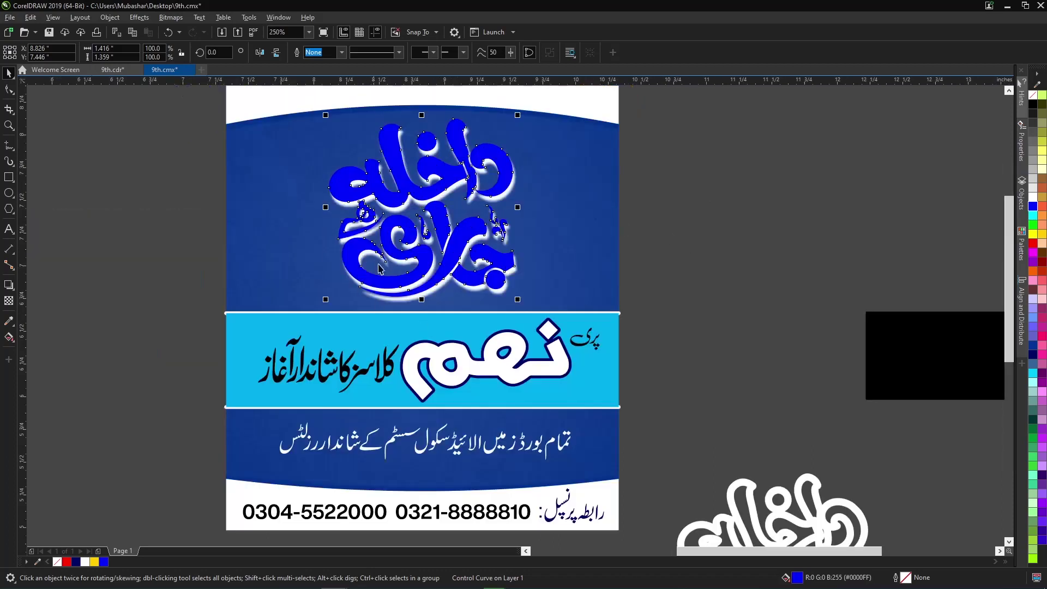
pyautogui.scroll(-1, 306, 250)
pyautogui.click(214, 258)
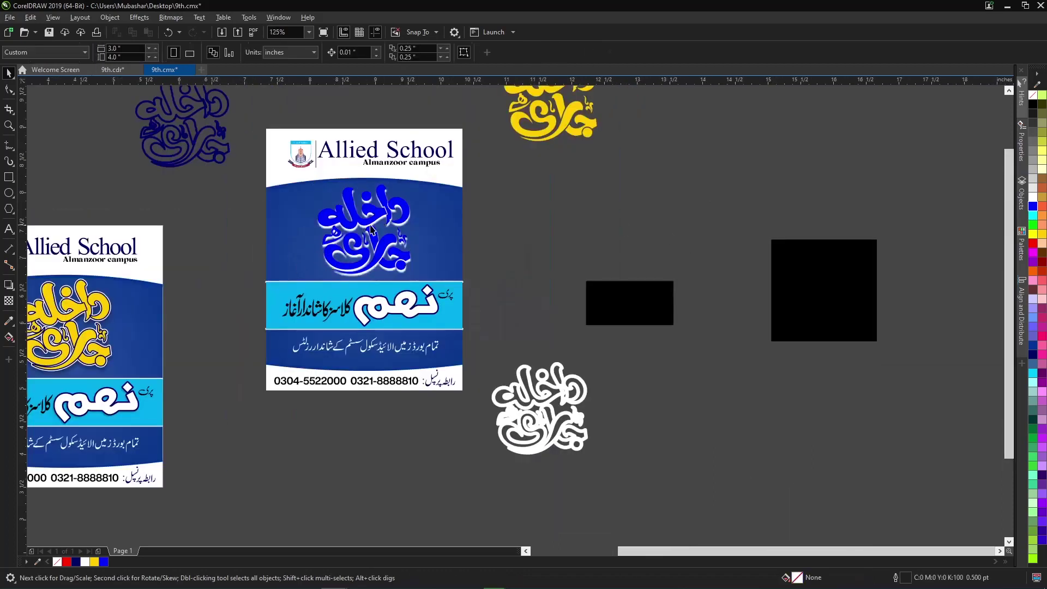
# Move the two black shadow boxes together beside the imported poster.
pyautogui.moveTo(625, 306); pyautogui.dragTo(660, 263)
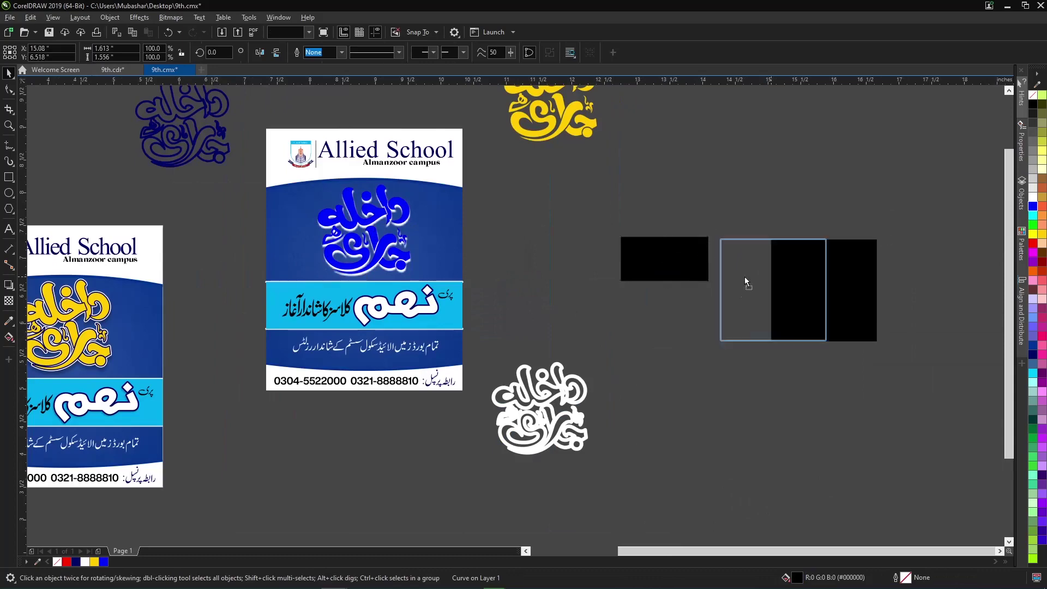
pyautogui.moveTo(826, 281); pyautogui.dragTo(700, 277)
# Open the 9th PDF in Adobe Illustrator, accept the reinterpreted PDF objects, and zoom in on the poster.
pyautogui.click(1006, 6)
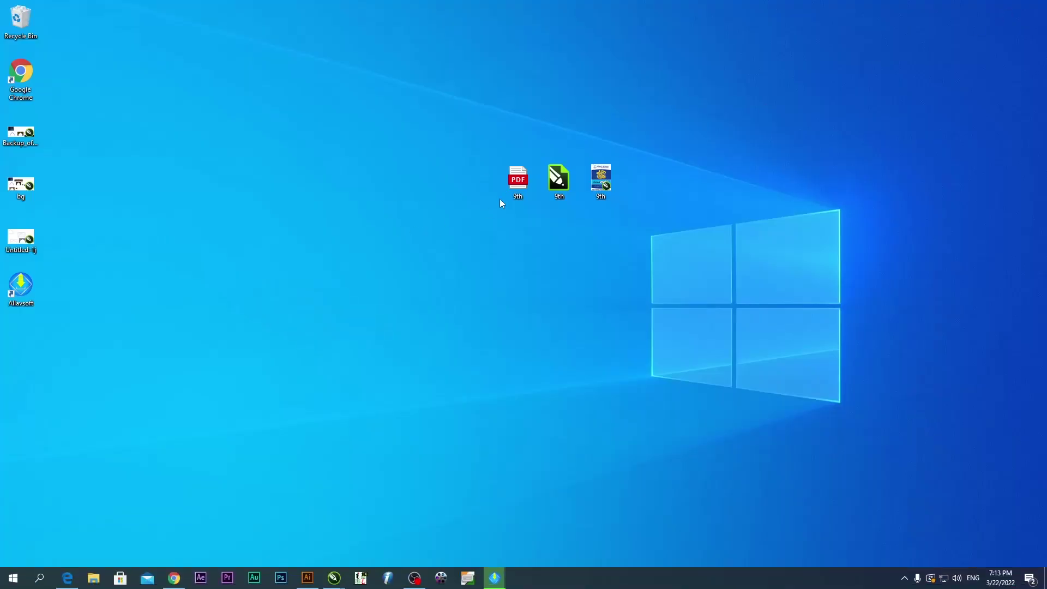
pyautogui.moveTo(516, 192); pyautogui.dragTo(572, 408)
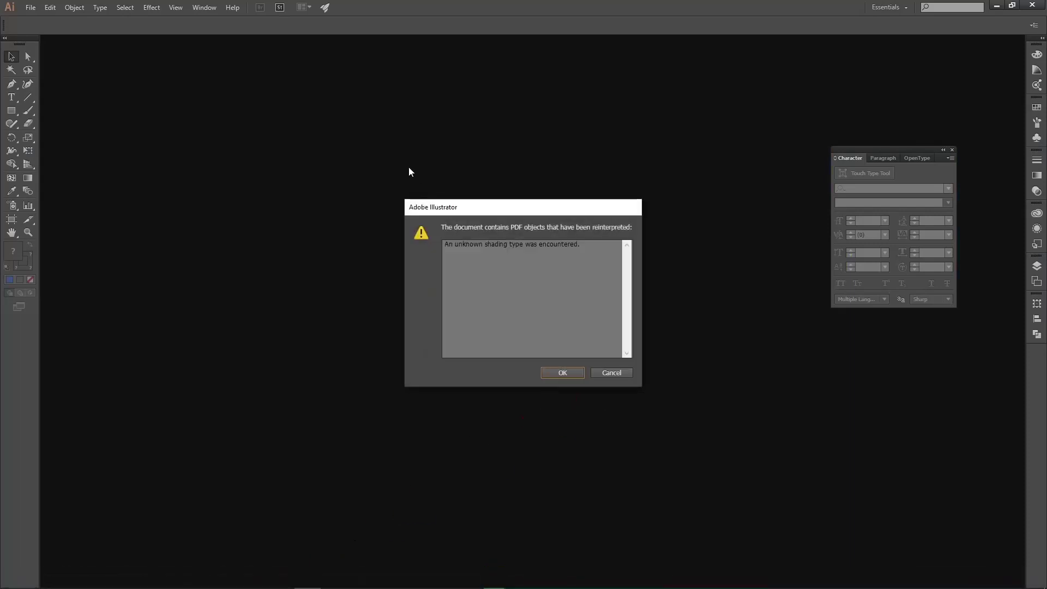
pyautogui.click(570, 373)
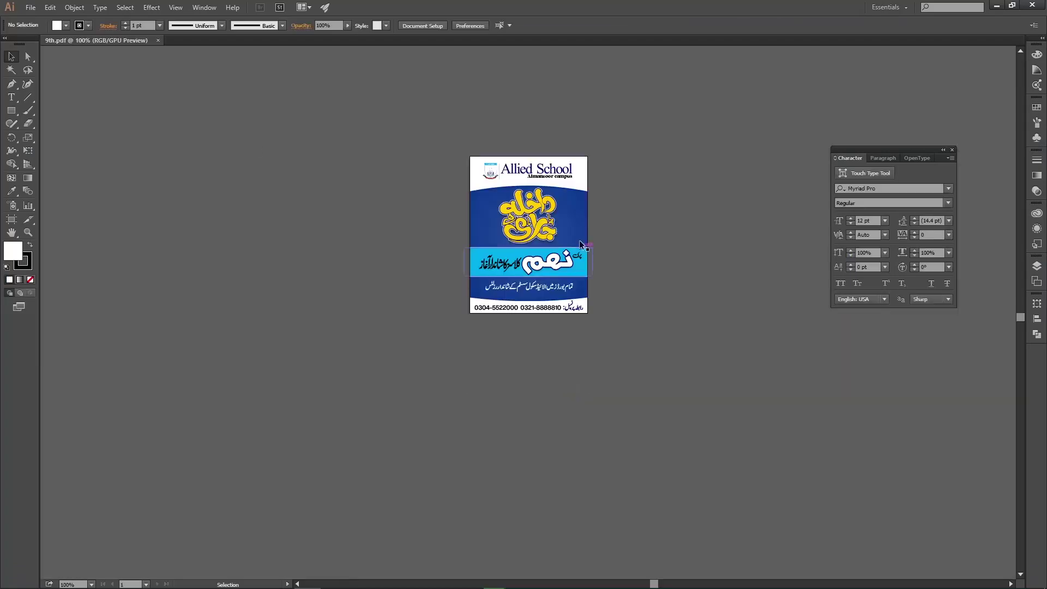
pyautogui.press('z')
pyautogui.moveTo(544, 232); pyautogui.dragTo(761, 310)
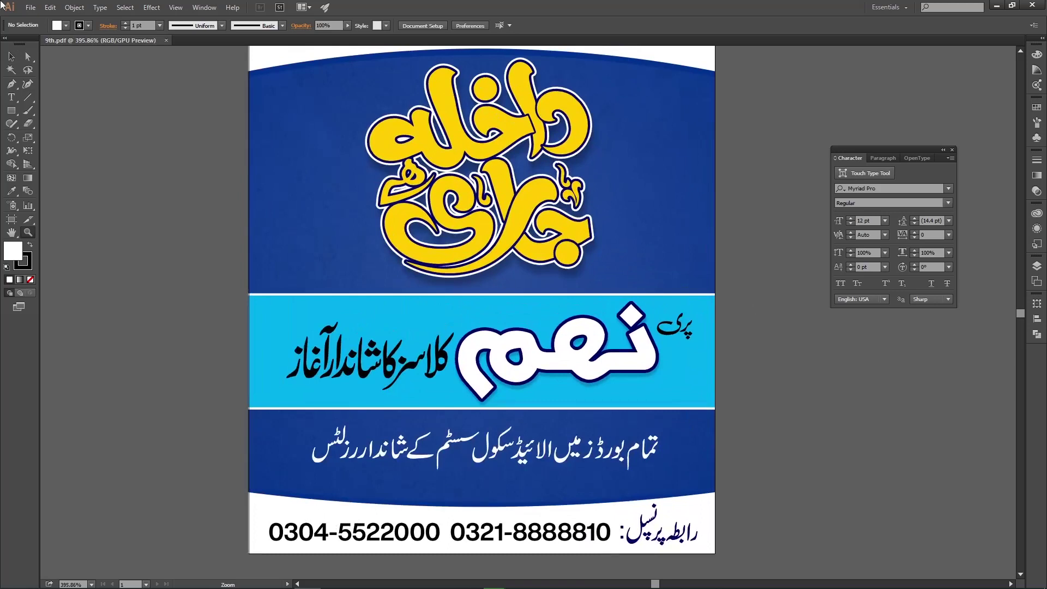
# Move the poster partly off its artboard and release its clipping mask.
pyautogui.click(11, 57)
pyautogui.moveTo(687, 364); pyautogui.dragTo(919, 383)
pyautogui.scroll(-4, 638, 324)
pyautogui.moveTo(578, 165); pyautogui.dragTo(80, 337)
pyautogui.moveTo(414, 260); pyautogui.dragTo(611, 344)
pyautogui.moveTo(566, 263); pyautogui.dragTo(413, 180)
pyautogui.rightClick(321, 158)
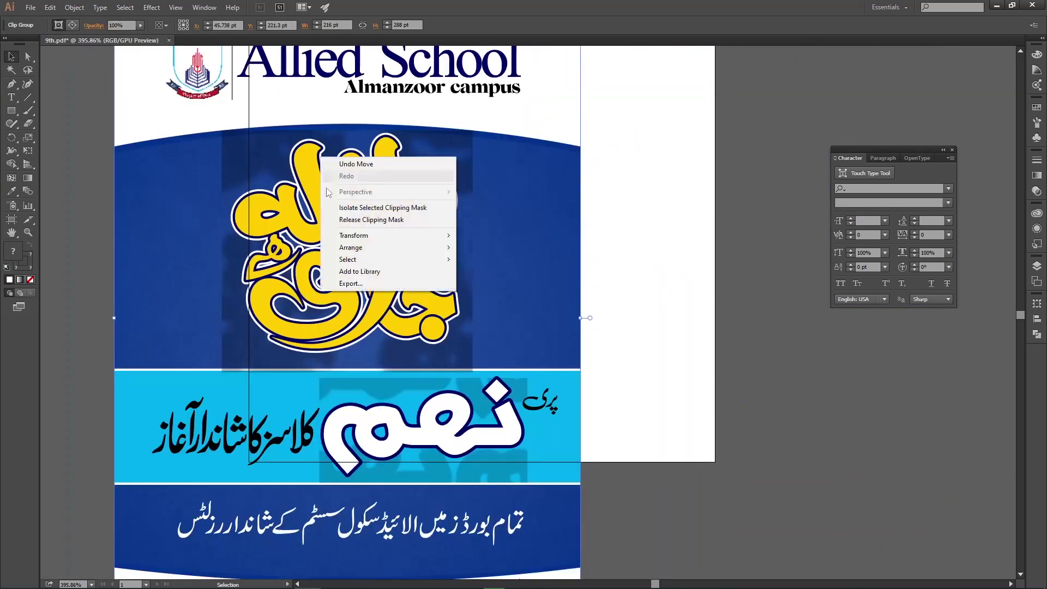
pyautogui.click(411, 220)
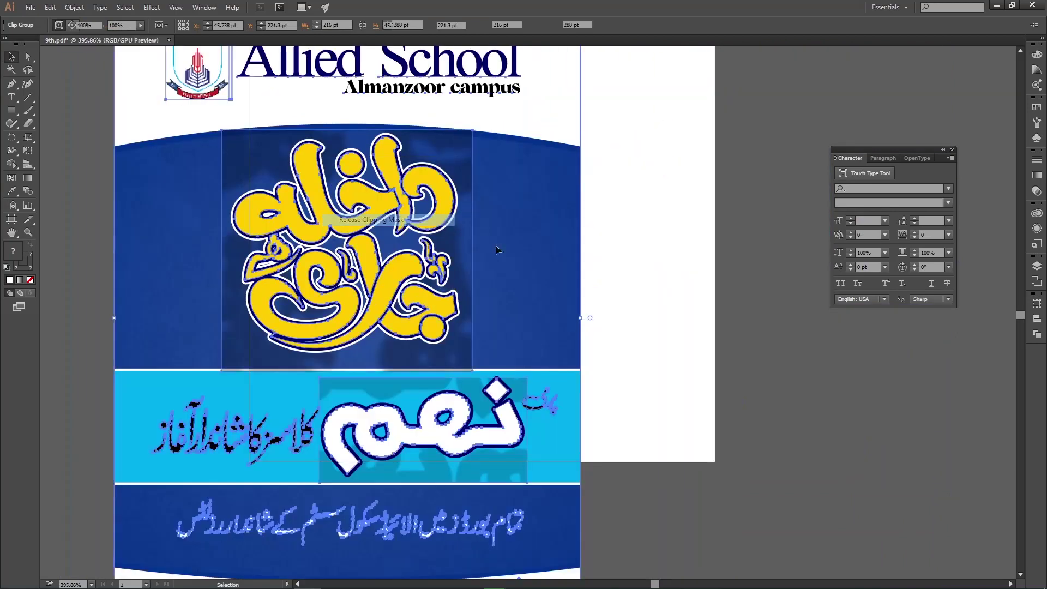
pyautogui.click(762, 183)
# Pull the lettering's grey shadow image, the banded white frame group and the blue gradient background away from the poster's text.
pyautogui.moveTo(457, 221); pyautogui.dragTo(924, 348)
pyautogui.moveTo(513, 314); pyautogui.dragTo(625, 243)
pyautogui.scroll(-6, 623, 245)
pyautogui.scroll(-1, 543, 263)
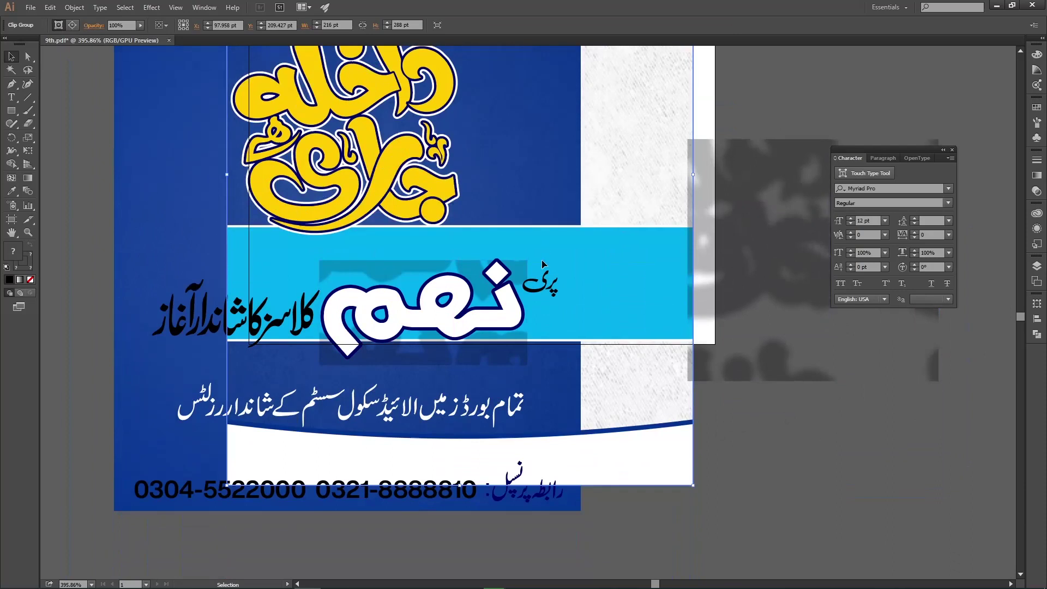
pyautogui.hotkey('ctrl', '-')
pyautogui.hotkey('ctrl', '-')
pyautogui.hotkey('ctrl', '-')
pyautogui.moveTo(577, 287); pyautogui.dragTo(277, 239)
pyautogui.click(358, 339)
pyautogui.moveTo(454, 244); pyautogui.dragTo(274, 428)
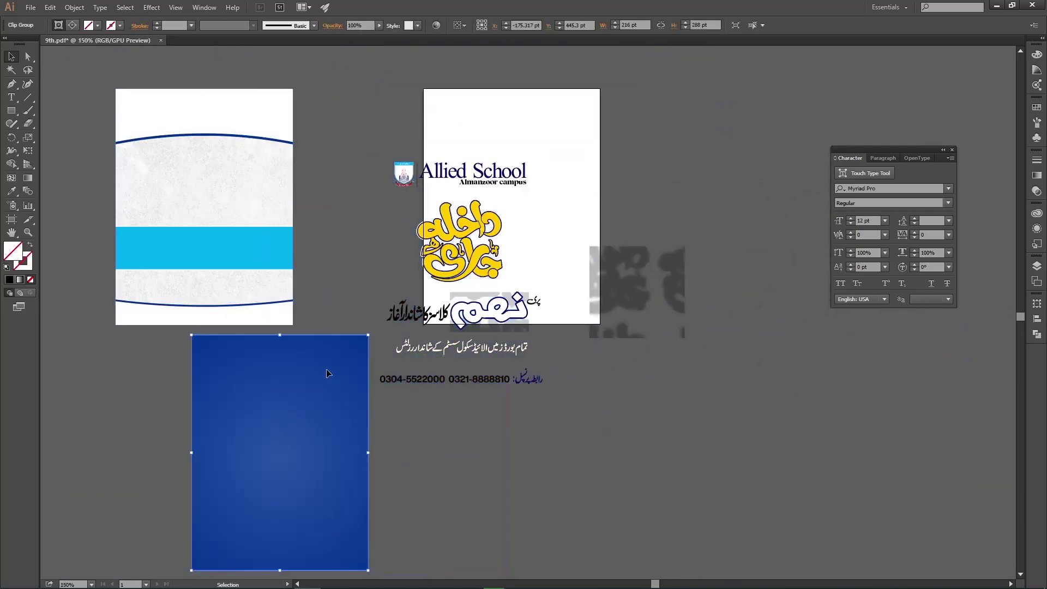
pyautogui.moveTo(318, 361); pyautogui.dragTo(317, 407)
pyautogui.moveTo(253, 245); pyautogui.dragTo(244, 231)
# Release the frame group's clipping mask and spread its texture, cyan band, white outline and curved white and blue strips apart.
pyautogui.rightClick(208, 168)
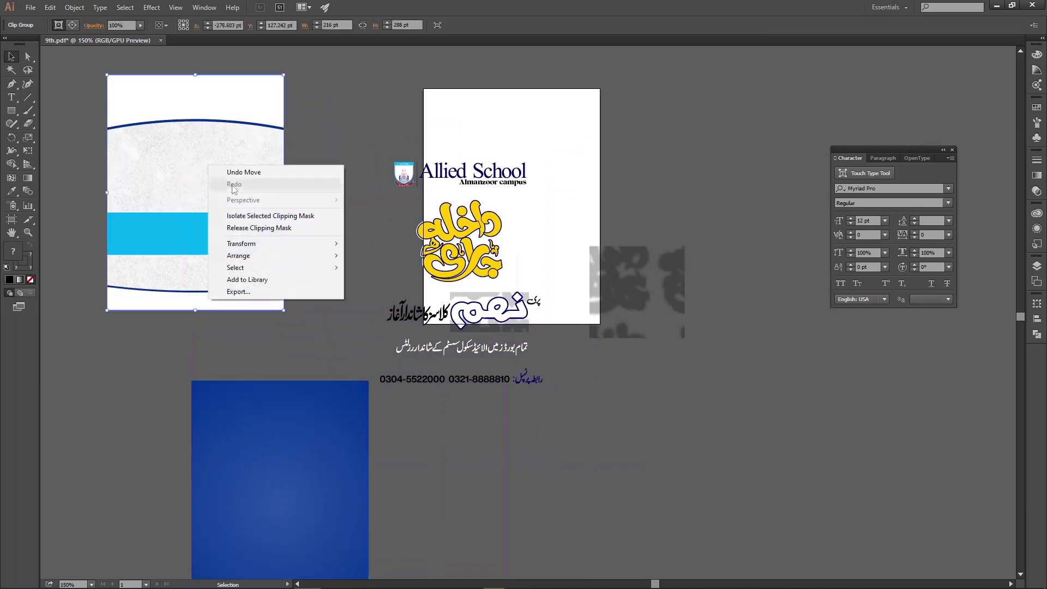
pyautogui.click(256, 227)
pyautogui.click(332, 130)
pyautogui.moveTo(197, 246); pyautogui.dragTo(103, 363)
pyautogui.moveTo(172, 305); pyautogui.dragTo(52, 458)
pyautogui.moveTo(238, 298); pyautogui.dragTo(686, 486)
pyautogui.moveTo(267, 126); pyautogui.dragTo(809, 110)
pyautogui.moveTo(149, 113); pyautogui.dragTo(369, 58)
pyautogui.moveTo(177, 136); pyautogui.dragTo(168, 122)
pyautogui.moveTo(169, 180); pyautogui.dragTo(113, 176)
# Move the yellow lettering, the "e" of Allied and the school logo away from the layout, and delete the large grey shadow image.
pyautogui.moveTo(467, 278); pyautogui.dragTo(698, 211)
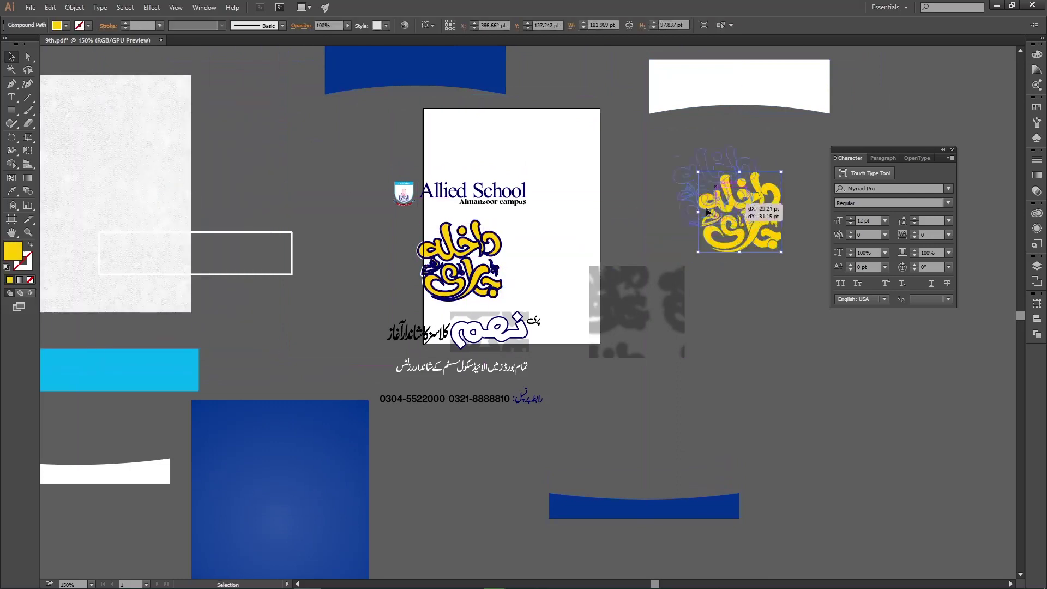
pyautogui.moveTo(455, 189); pyautogui.dragTo(330, 138)
pyautogui.moveTo(402, 195); pyautogui.dragTo(352, 176)
pyautogui.moveTo(727, 182); pyautogui.dragTo(771, 159)
pyautogui.moveTo(648, 302); pyautogui.dragTo(690, 313)
pyautogui.press('Delete')
# Enlarge the separated yellow lettering to about 132 by 127 pt.
pyautogui.click(734, 180)
pyautogui.moveTo(735, 180); pyautogui.dragTo(695, 221)
pyautogui.moveTo(654, 255); pyautogui.dragTo(614, 274)
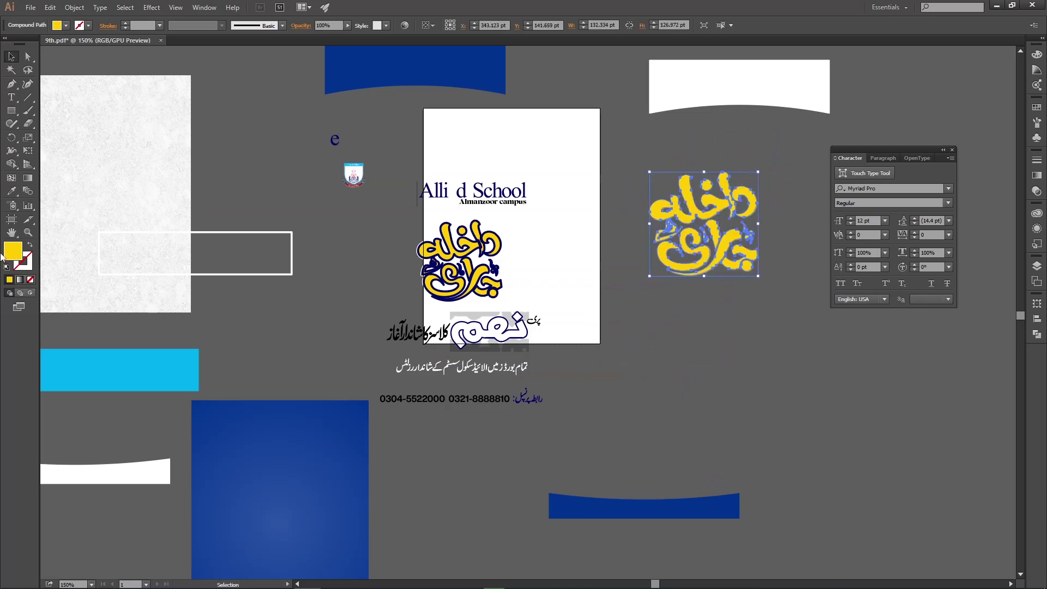
# Fill the enlarged lettering with red and shift it closer to the artboard.
pyautogui.doubleClick(17, 255)
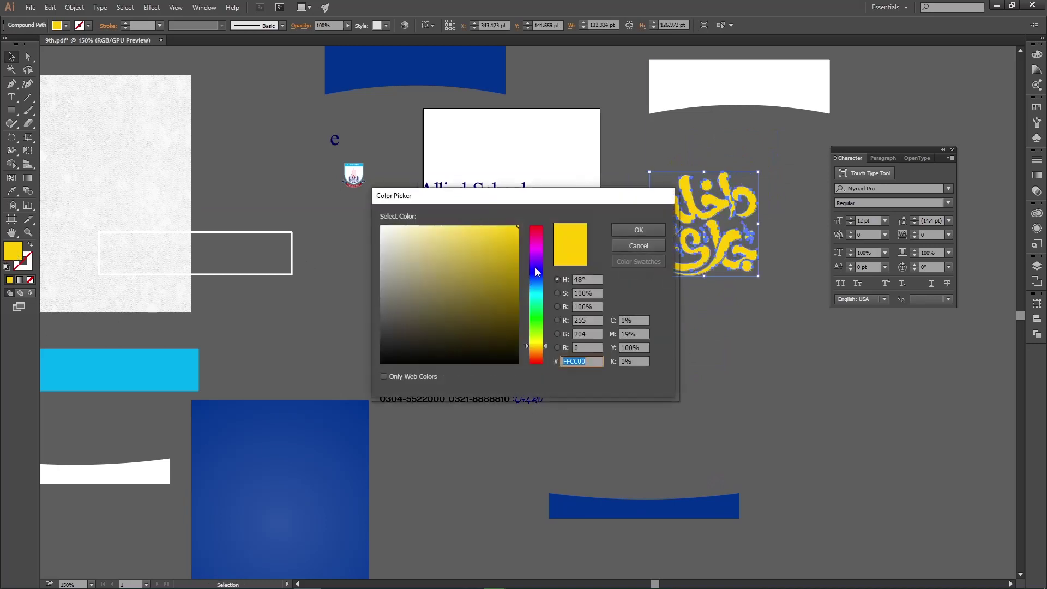
pyautogui.click(536, 272)
pyautogui.moveTo(529, 234); pyautogui.dragTo(648, 256)
pyautogui.click(652, 226)
pyautogui.click(712, 314)
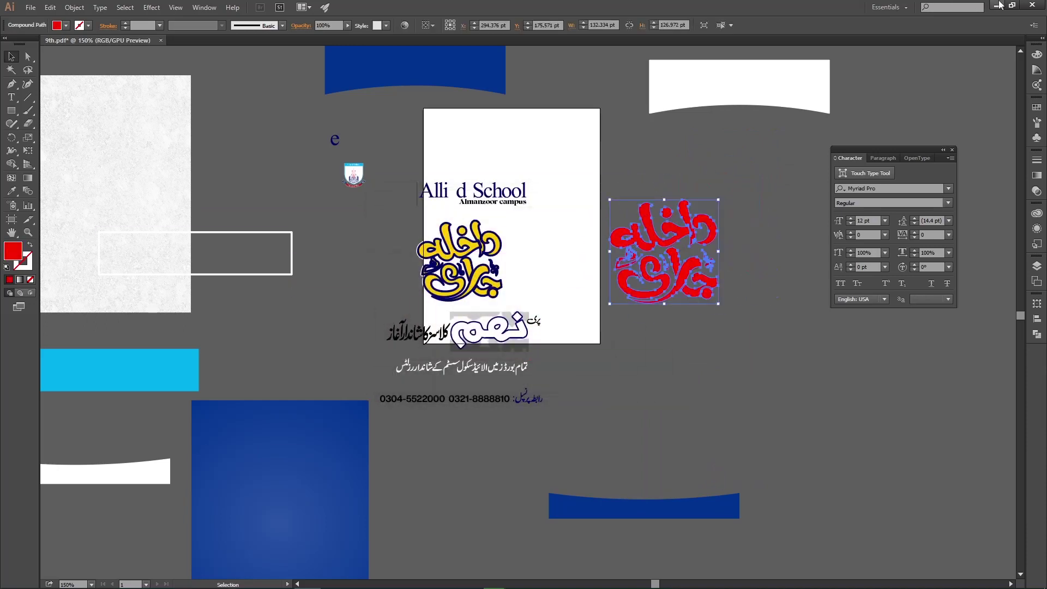
# Switch back to CorelDRAW and compare the original poster in 9th.cdr with the posters and separated pieces in 9th.cmx.
pyautogui.click(998, 5)
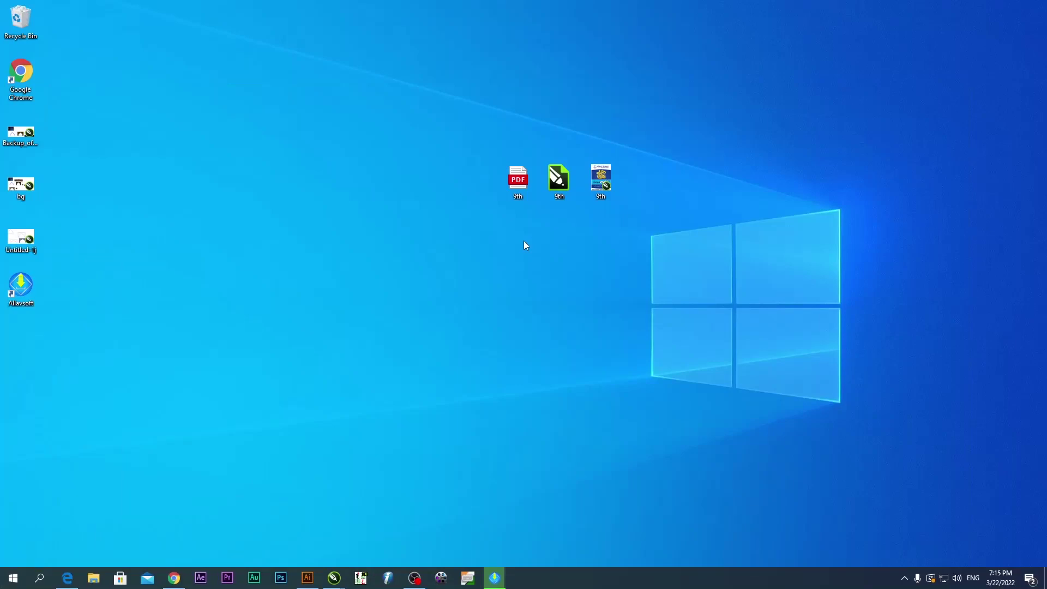
pyautogui.moveTo(334, 577)
pyautogui.click(287, 531)
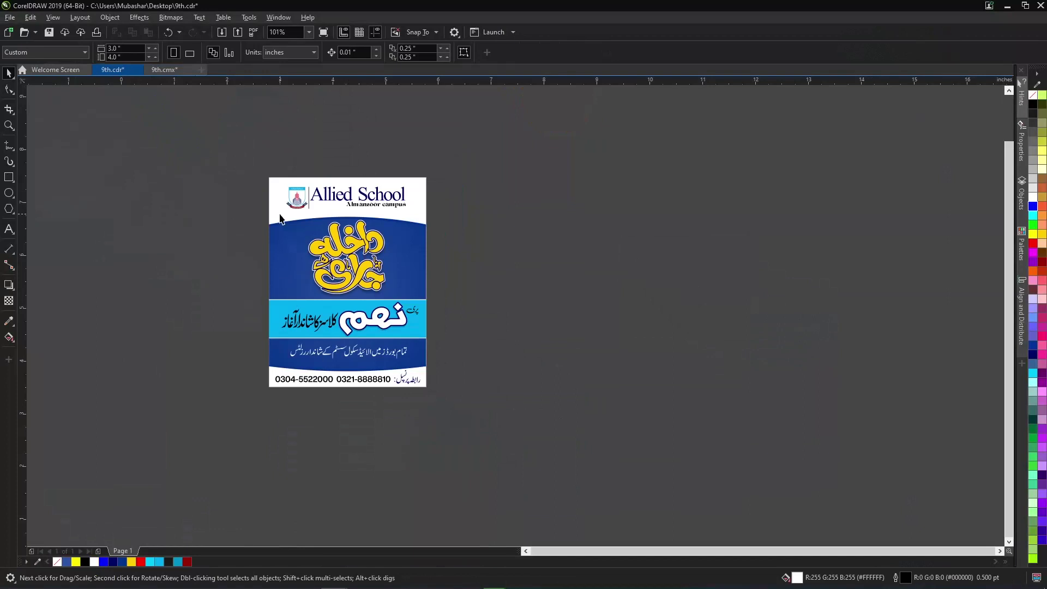
pyautogui.click(1008, 6)
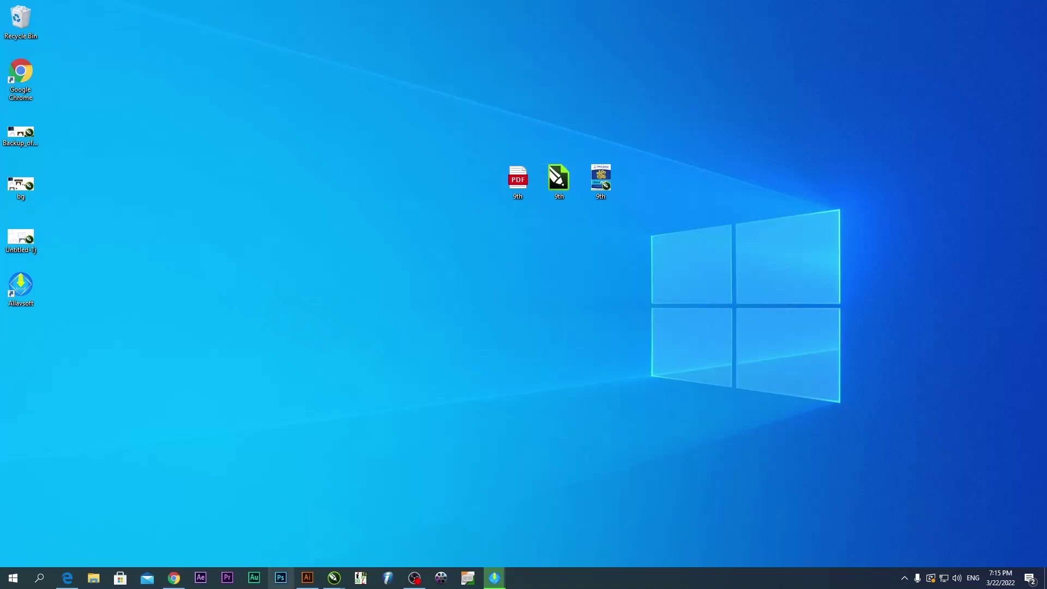
pyautogui.moveTo(312, 567)
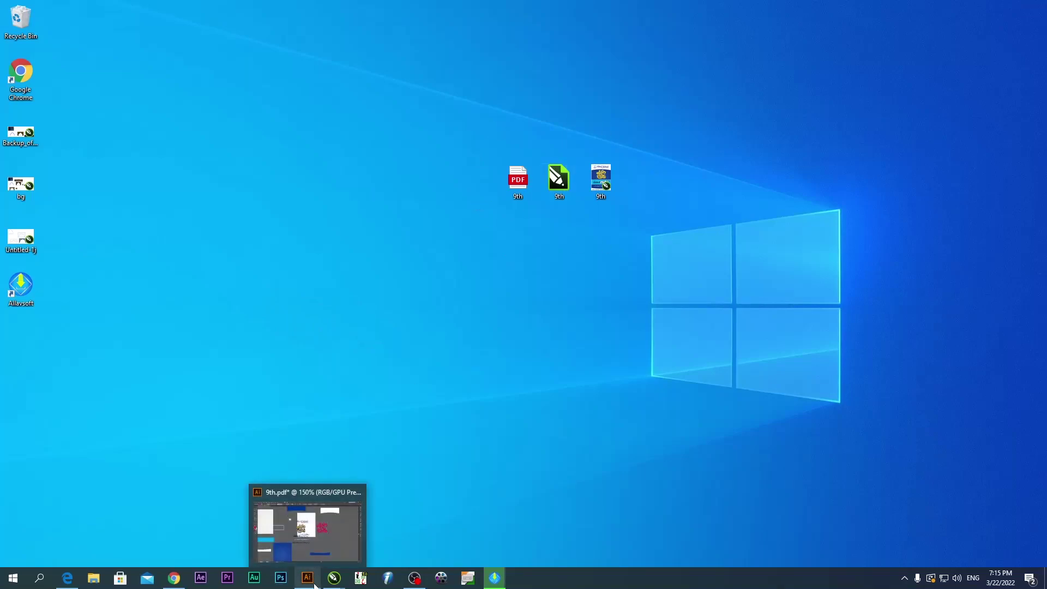
pyautogui.click(360, 531)
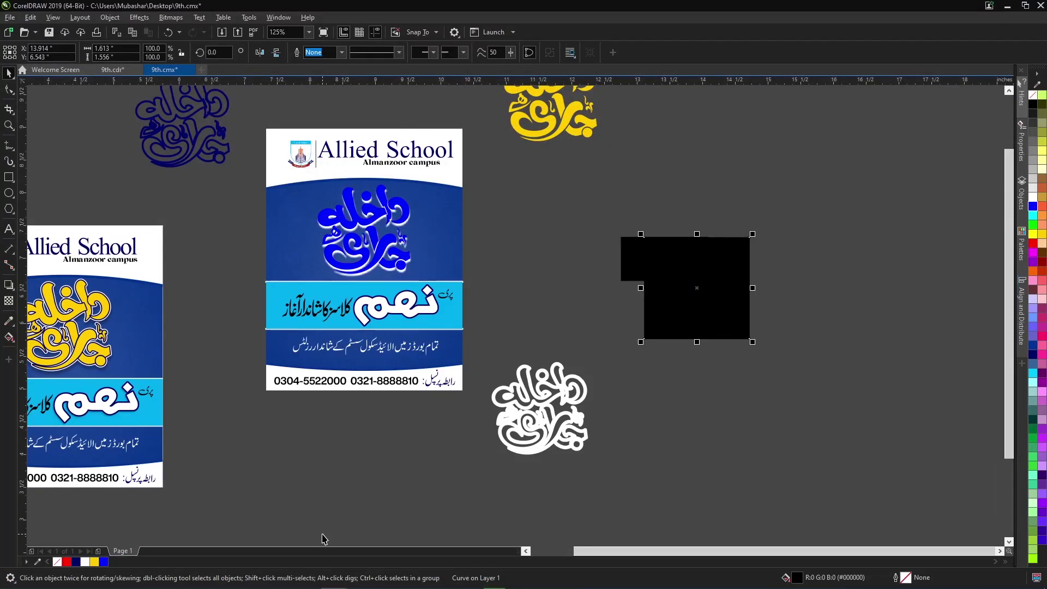
pyautogui.scroll(-5, 402, 364)
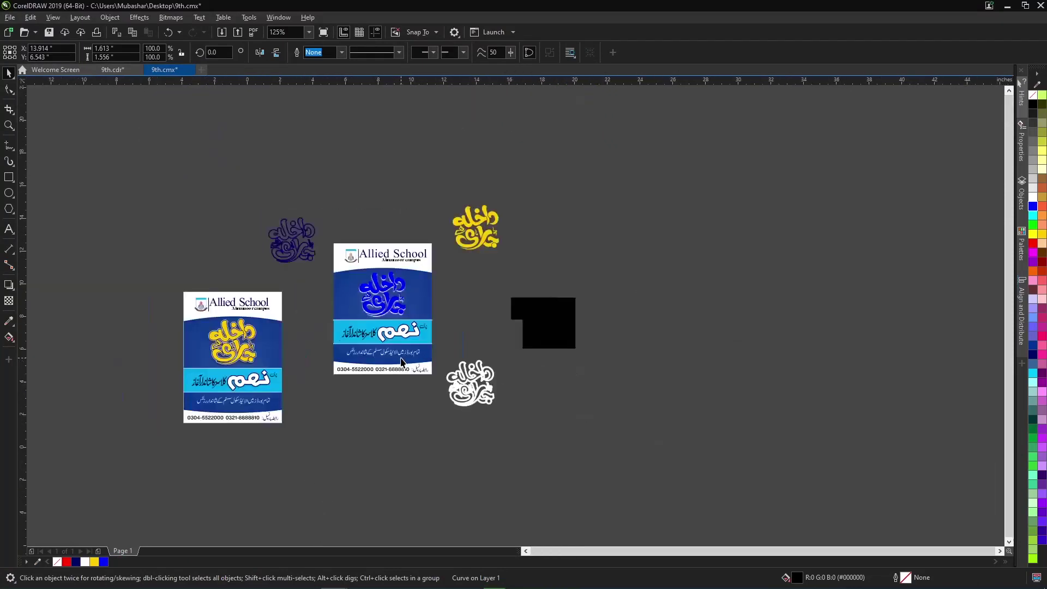